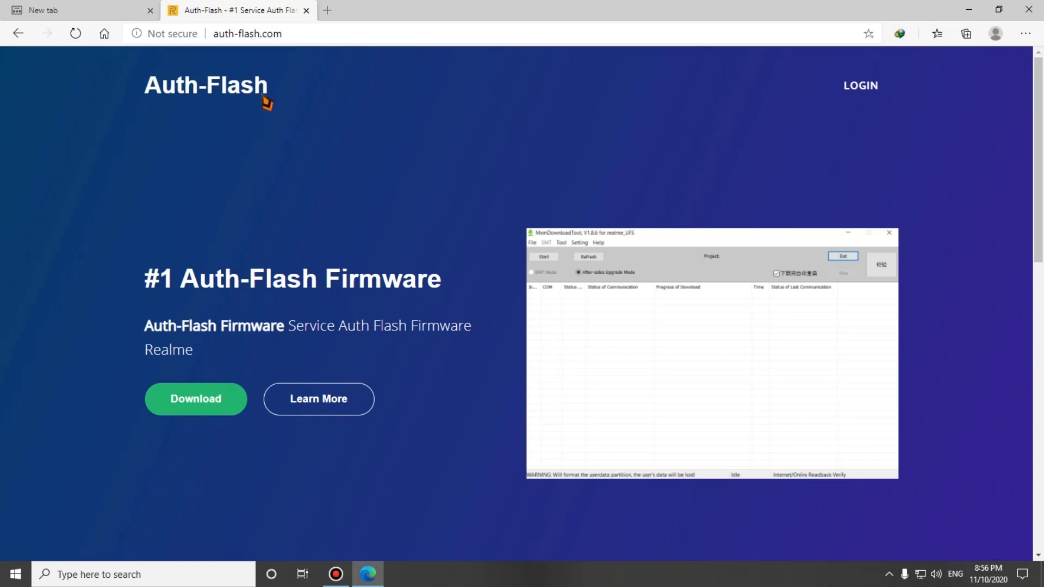
Step: Open the Auth-Flash_0.9.zip download page from the auth-flash.com home page
left_click(380, 33)
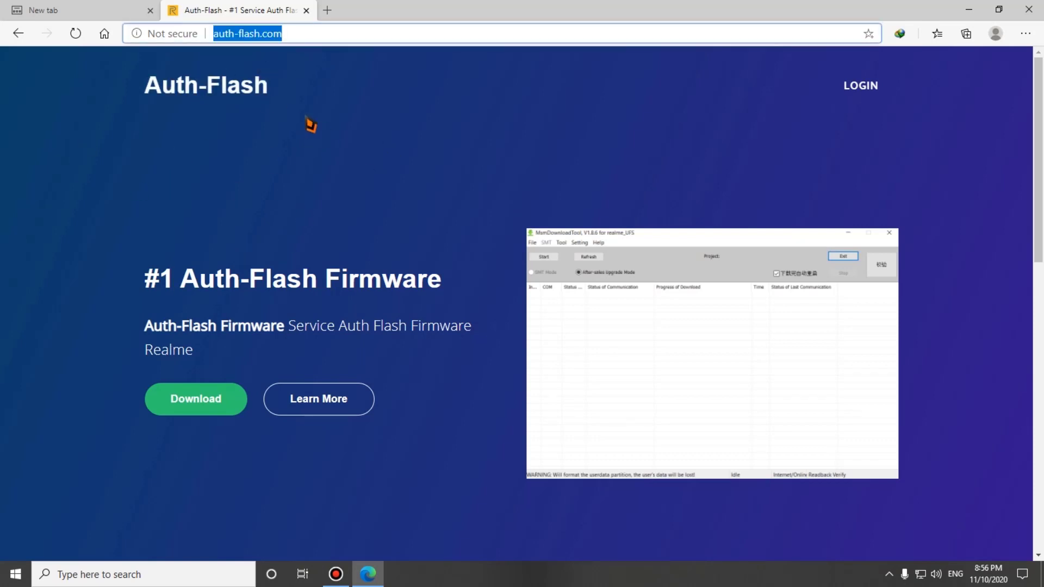
left_click(201, 405)
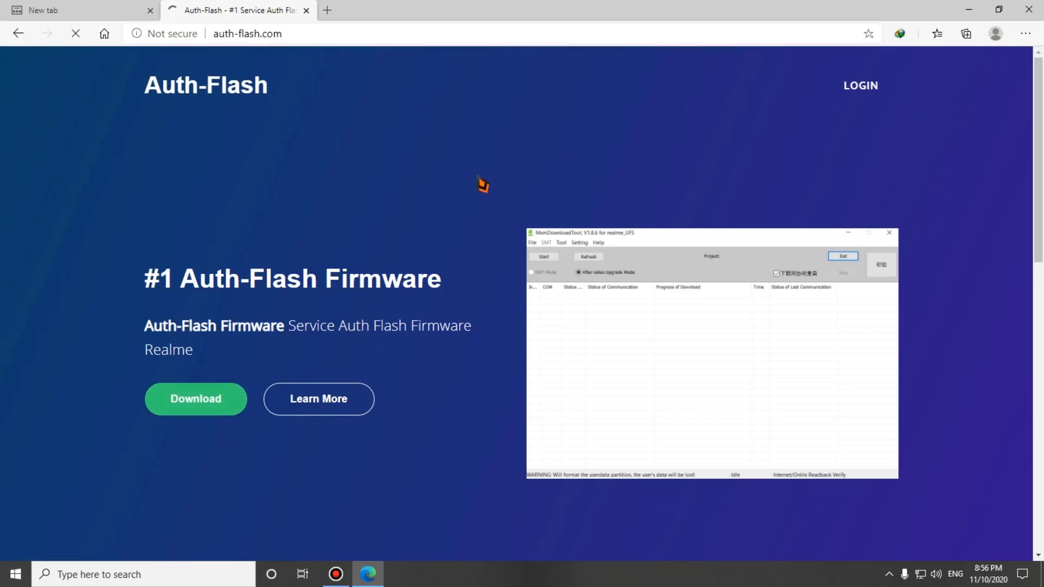
scroll(536, 380, "down", 3)
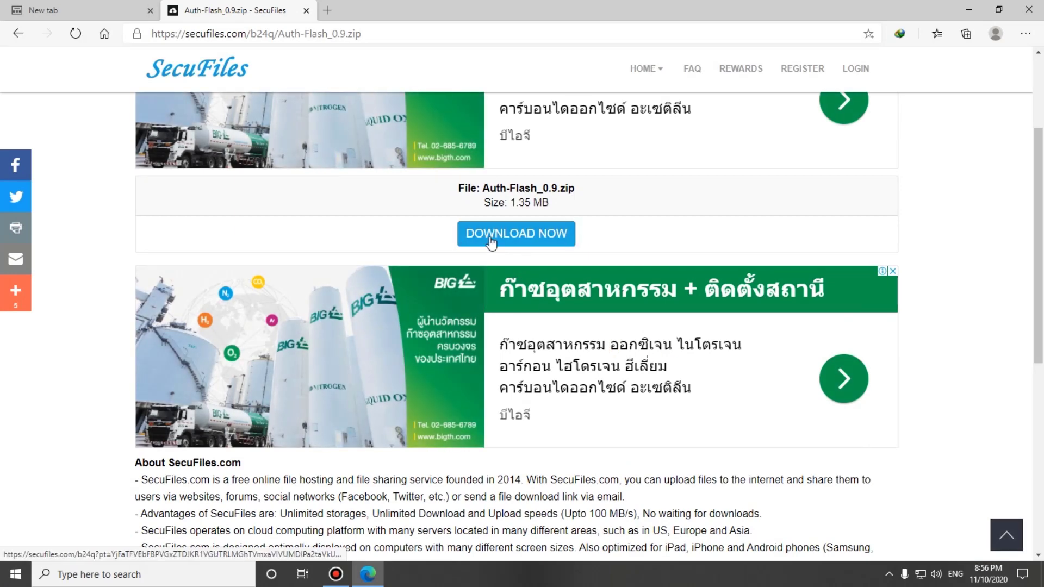
Step: Minimize the browser and extract the Auth-Flash_0.9 archive inside the desktop's Auth-Flash v0.9 folder
left_click(969, 9)
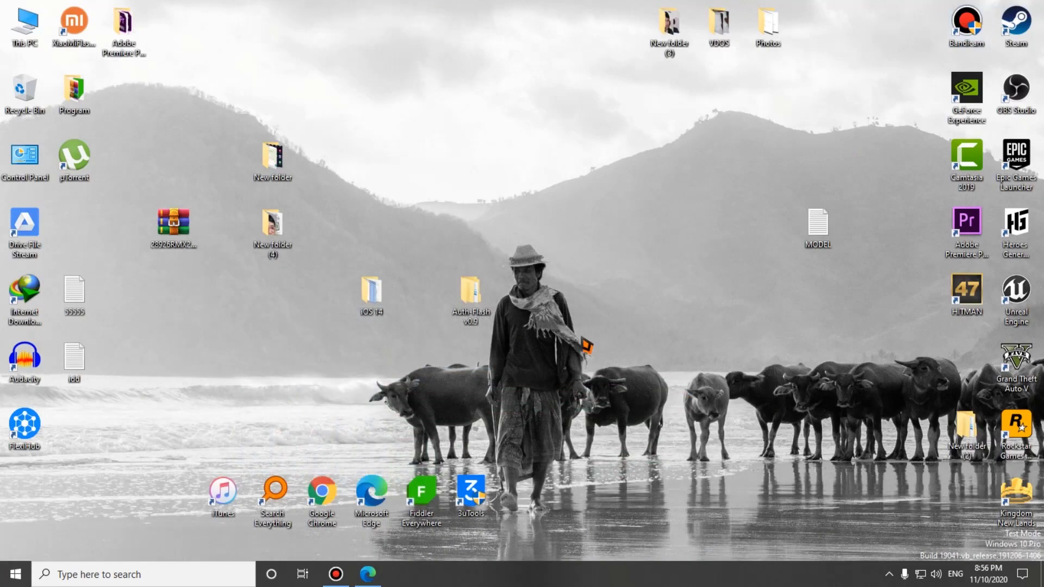
double_click(471, 293)
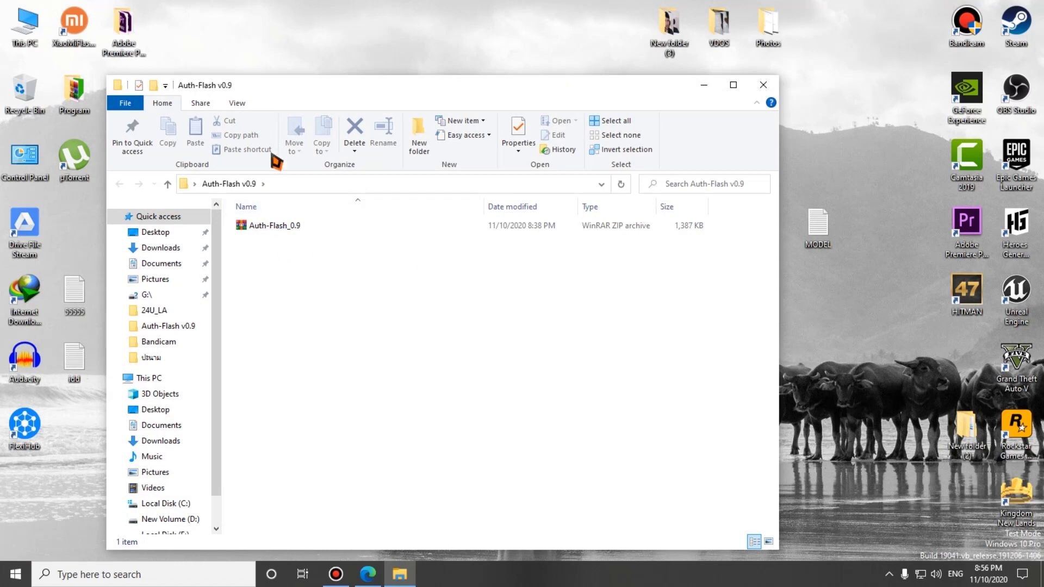
left_click(304, 226)
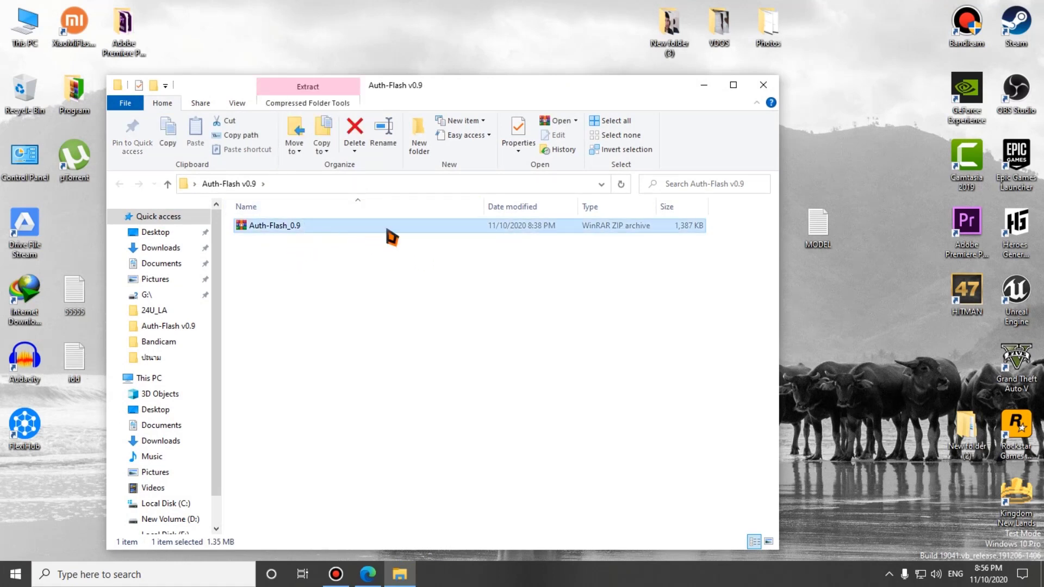
right_click(324, 221)
left_click(365, 288)
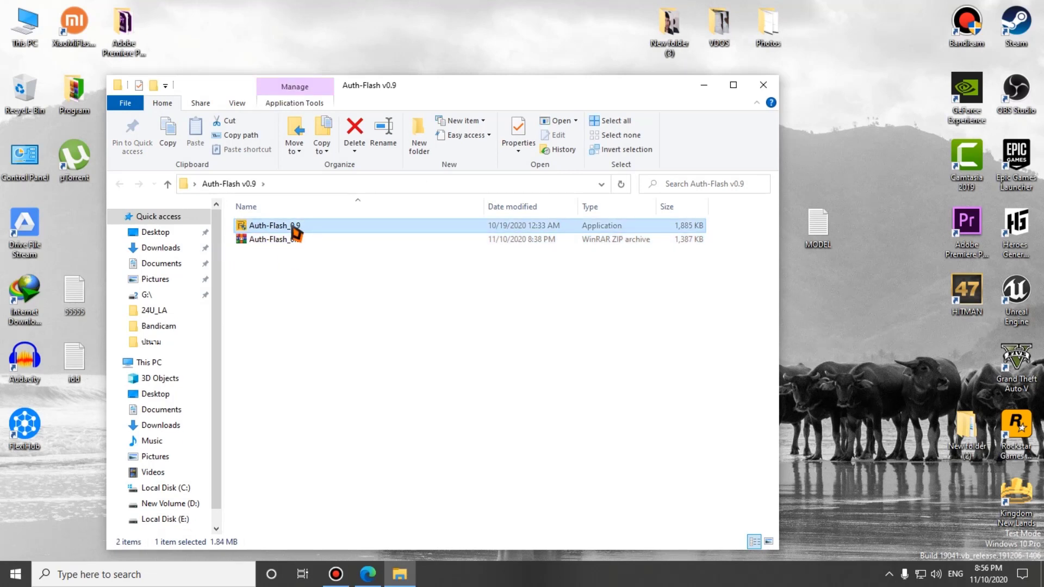
Step: Launch the extracted Auth-Flash_0.9 application and arrange its window beside the folder window
right_click(291, 225)
left_click(288, 227)
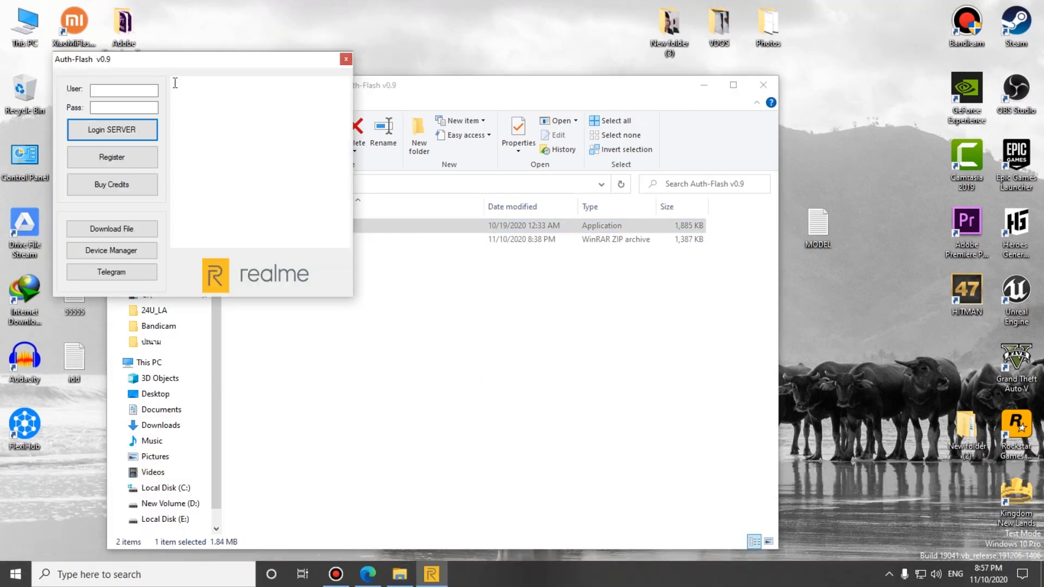
left_click_drag(147, 66, 701, 210)
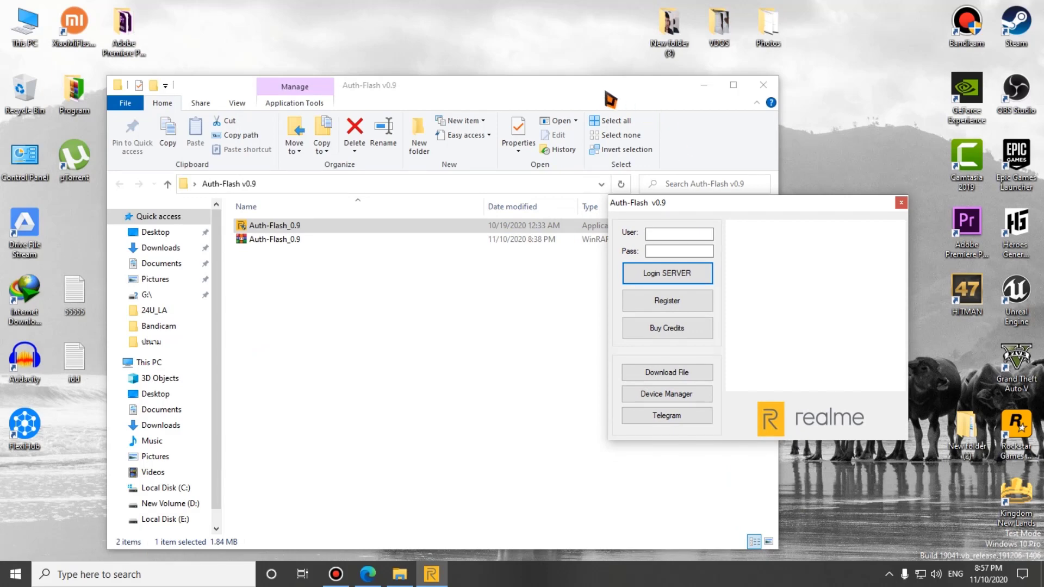
left_click_drag(601, 94, 476, 59)
left_click_drag(753, 211, 683, 205)
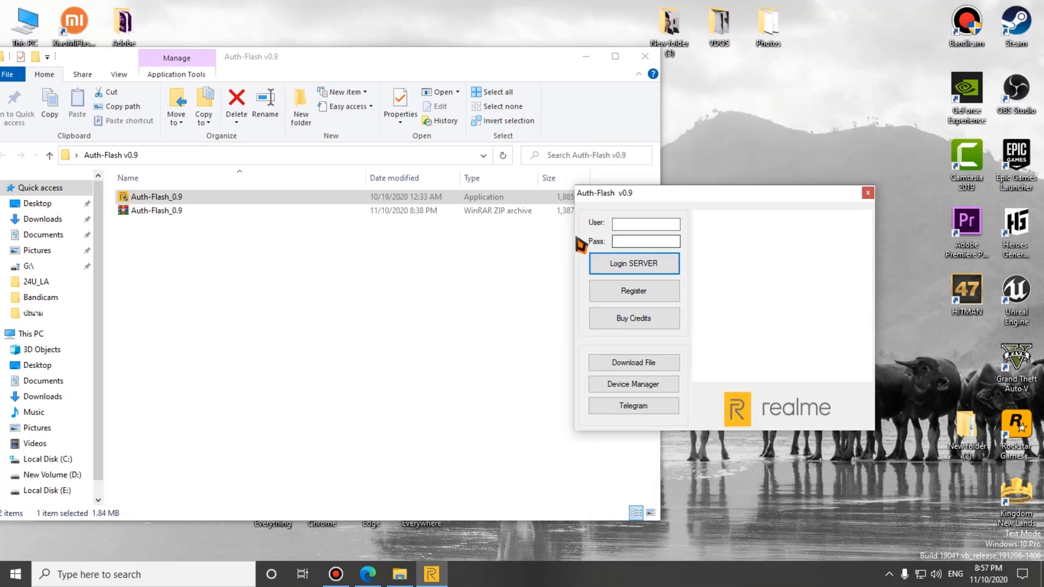
Step: Try to register a new account for this PC in the Auth-Flash tool
left_click(625, 224)
left_click(629, 266)
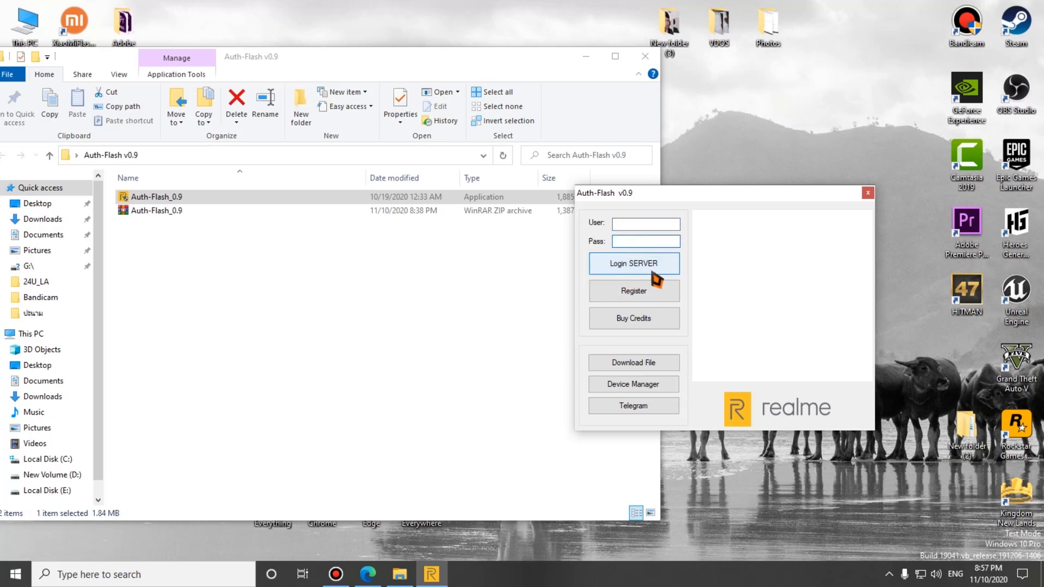
left_click_drag(706, 195, 740, 203)
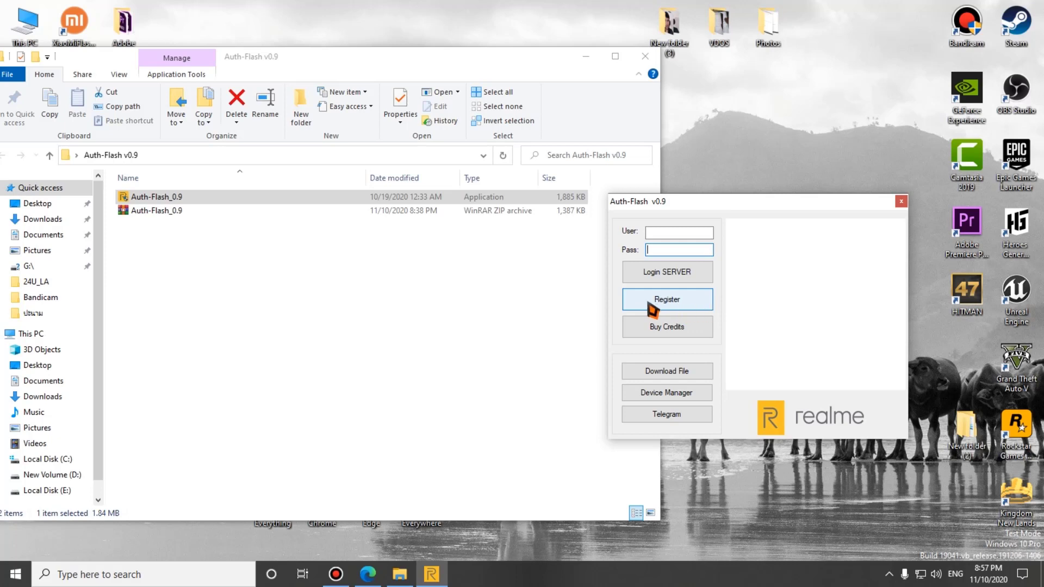
left_click(674, 304)
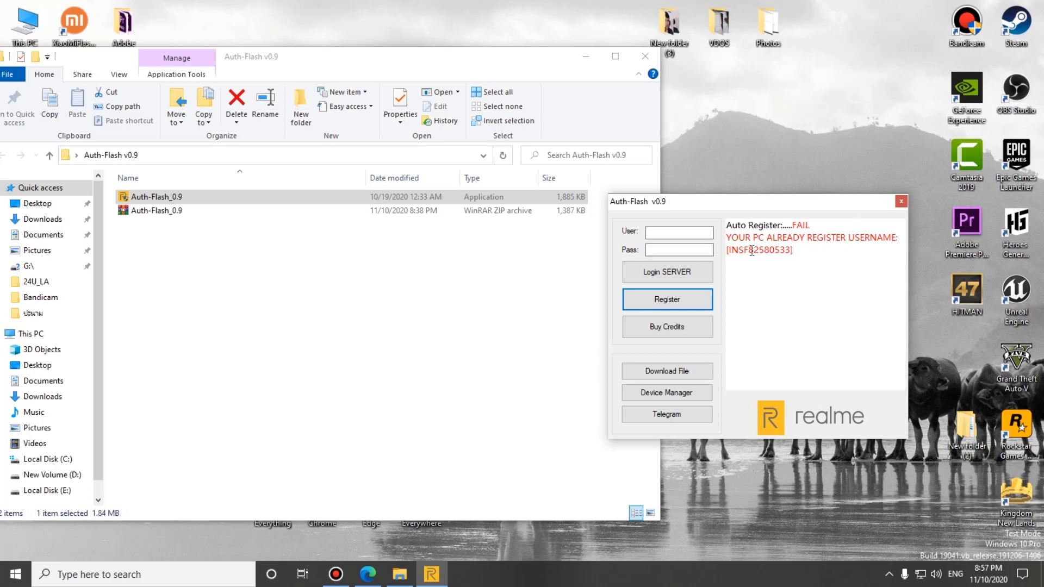
key("shift+Tab")
key("Return")
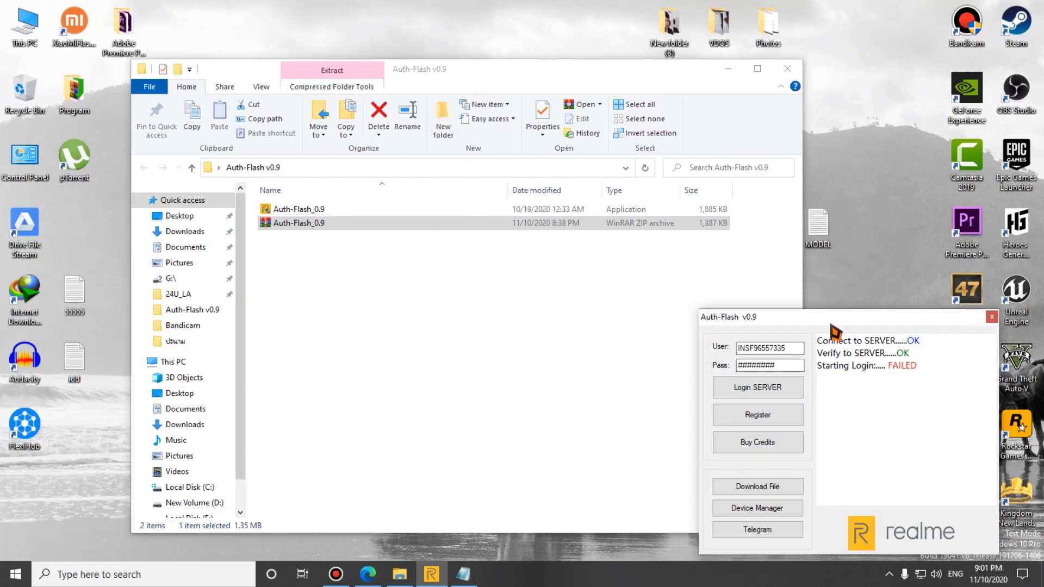
Step: Log in to the Auth-Flash server with the credentials already filled in
left_click_drag(830, 324, 816, 316)
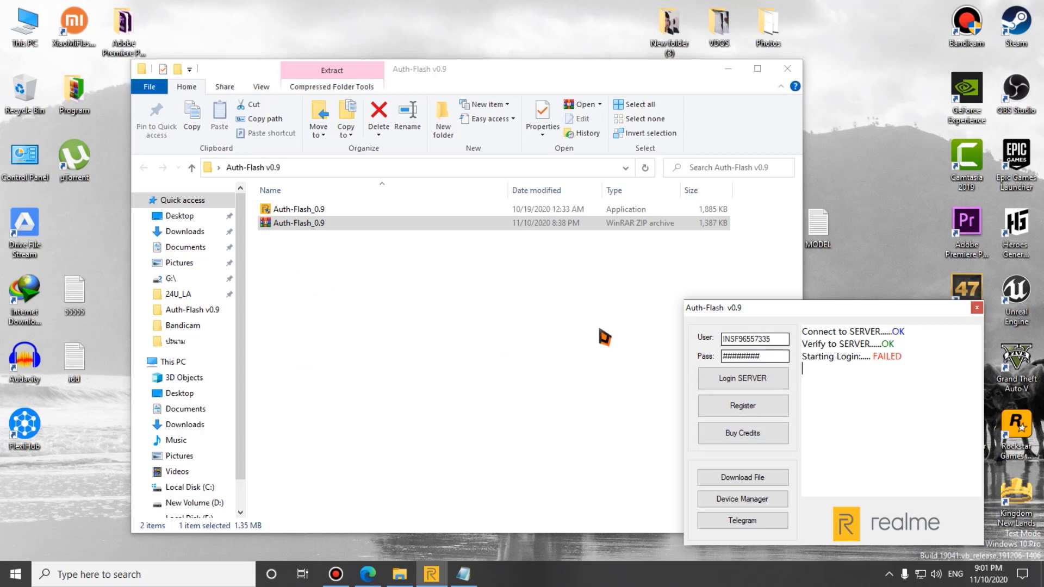
mouse_move(797, 310)
left_mouse_down()
mouse_move(810, 293)
mouse_move(778, 314)
left_mouse_up()
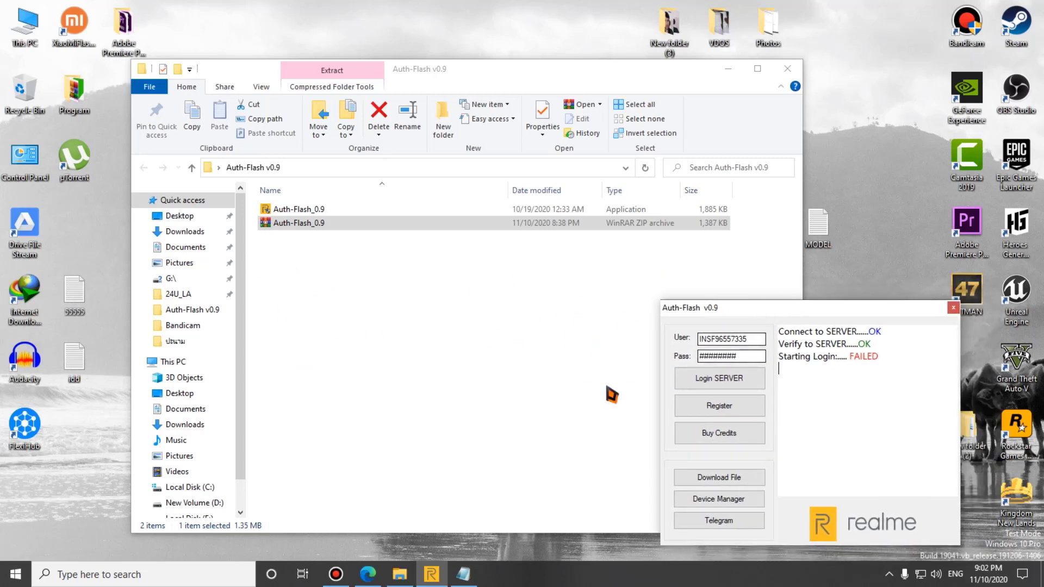
double_click(755, 342)
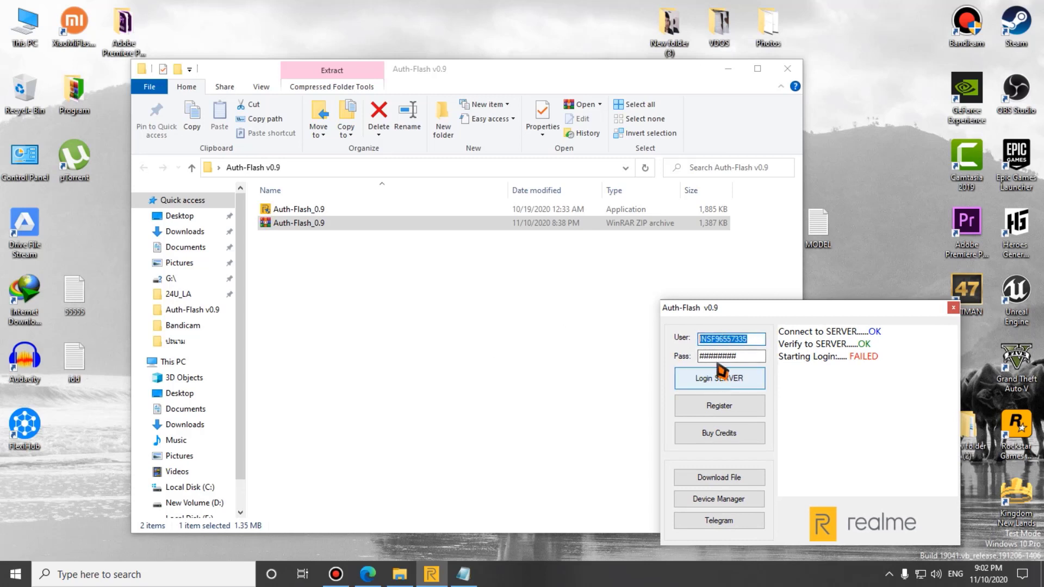
left_click(751, 382)
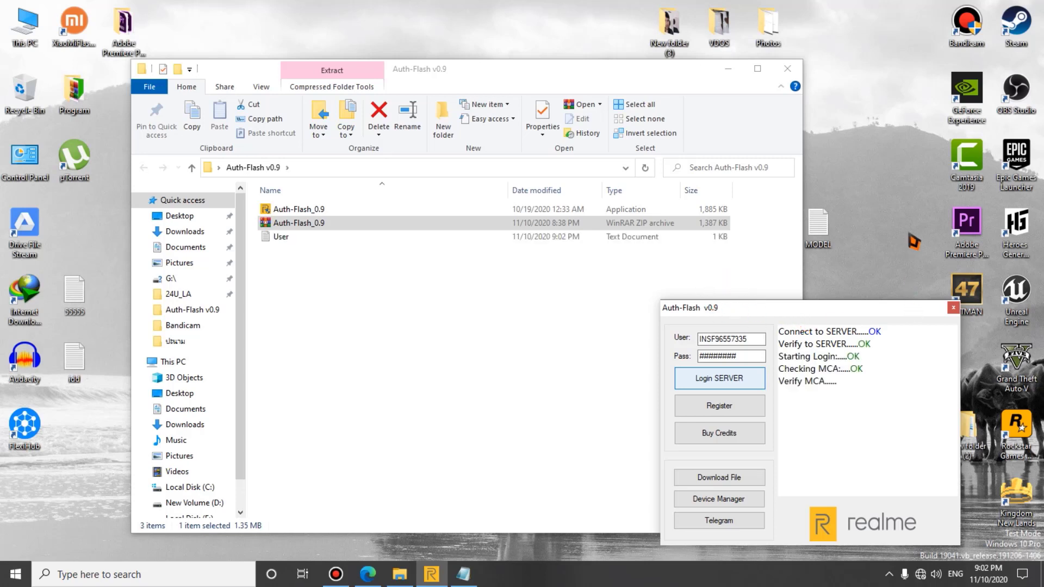
right_click(887, 184)
left_click(919, 218)
right_click(890, 172)
left_click(923, 210)
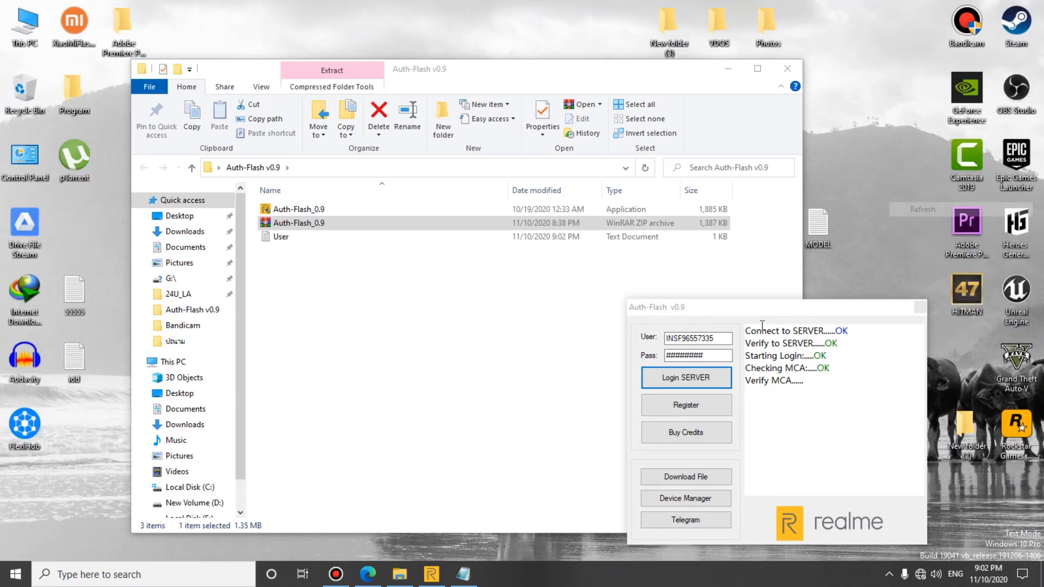
left_click(669, 355)
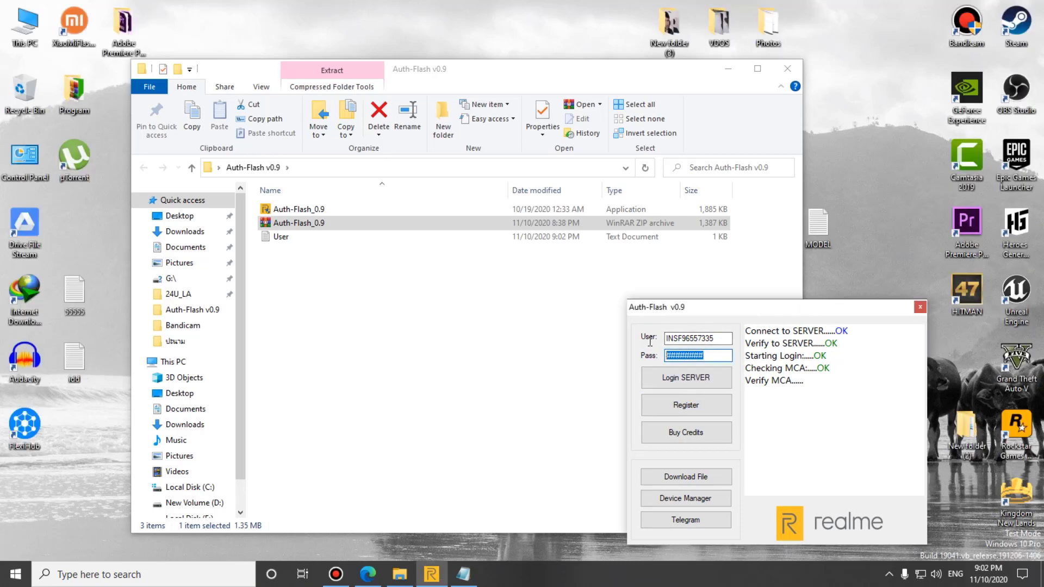
left_click_drag(777, 313, 787, 292)
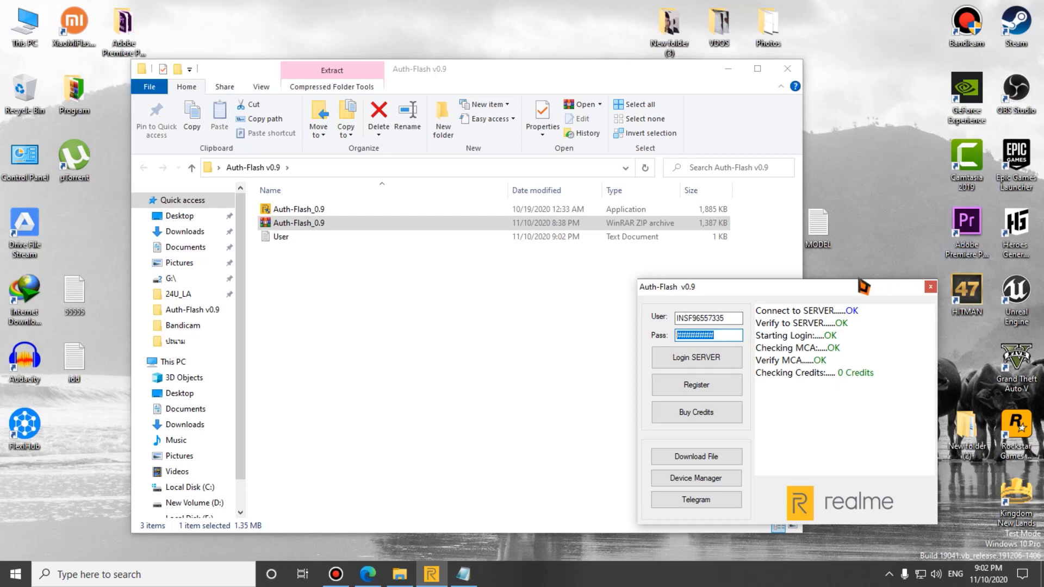
left_click_drag(829, 290, 867, 323)
right_click(855, 130)
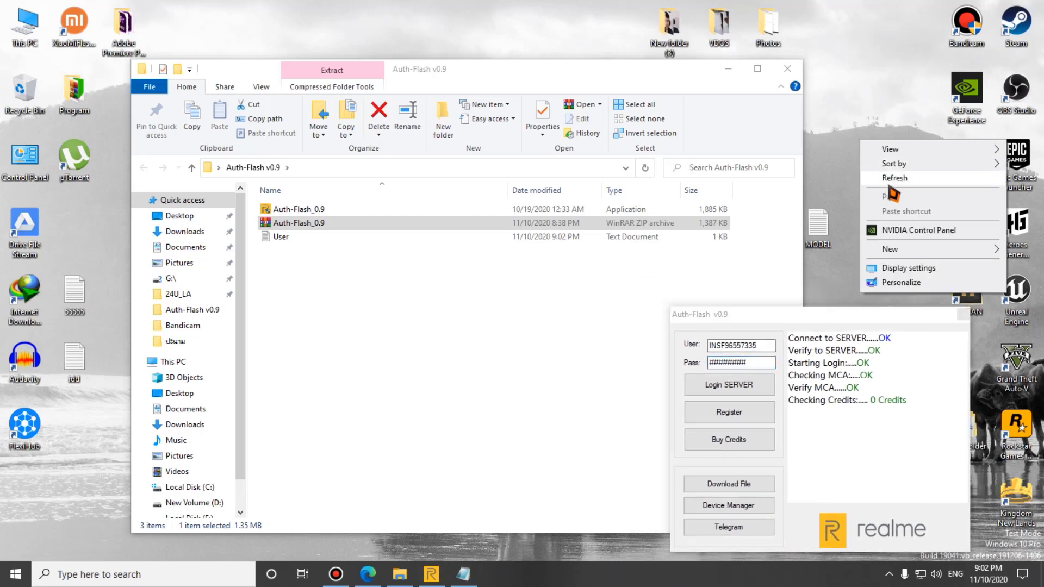
left_click(874, 163)
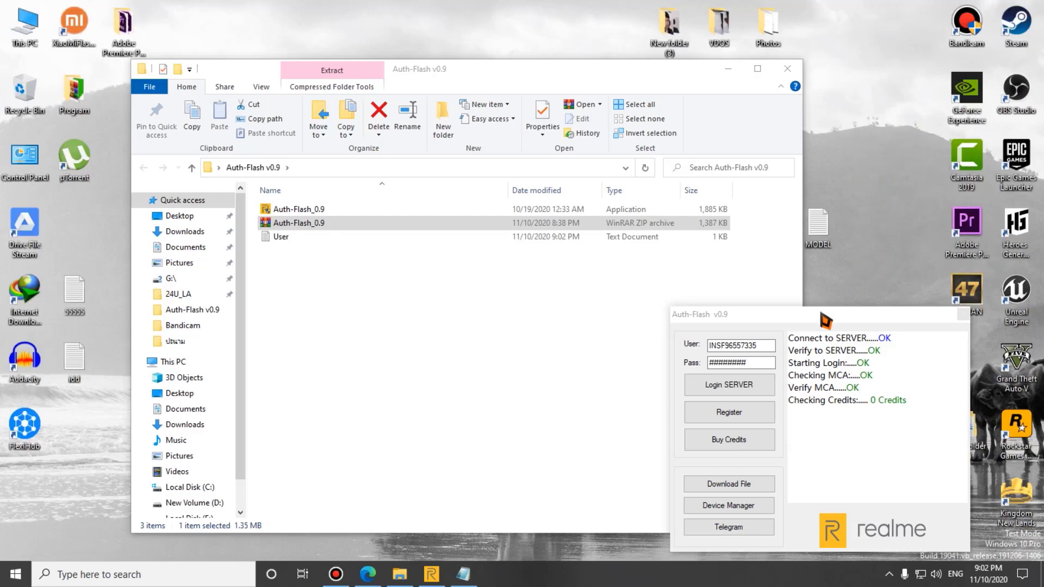
Step: Minimize the Auth-Flash v0.9 folder window and reposition the tool window on the cleared desktop
left_click_drag(829, 316, 705, 154)
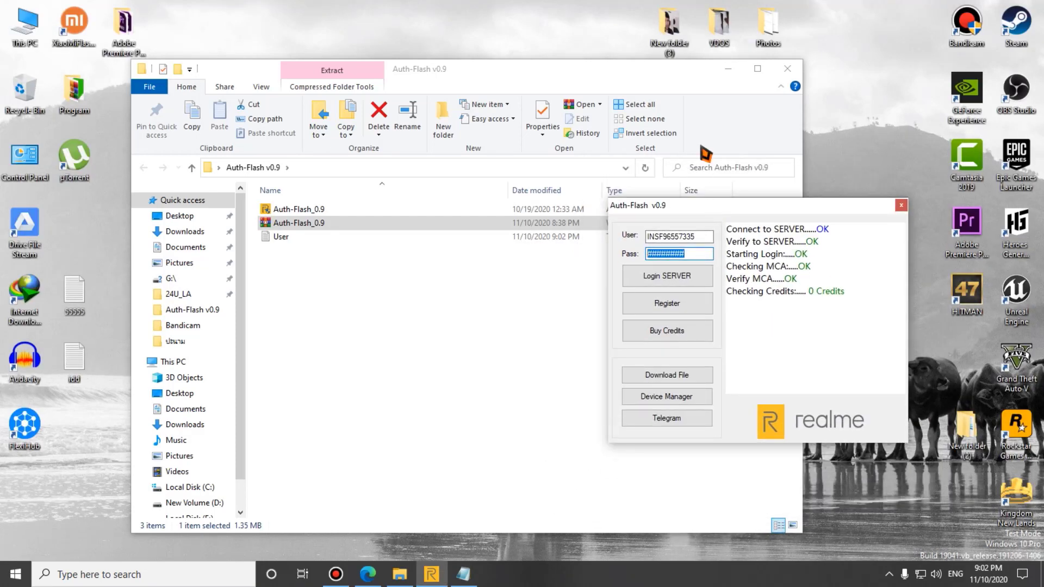
left_click_drag(590, 75, 572, 66)
left_click(710, 60)
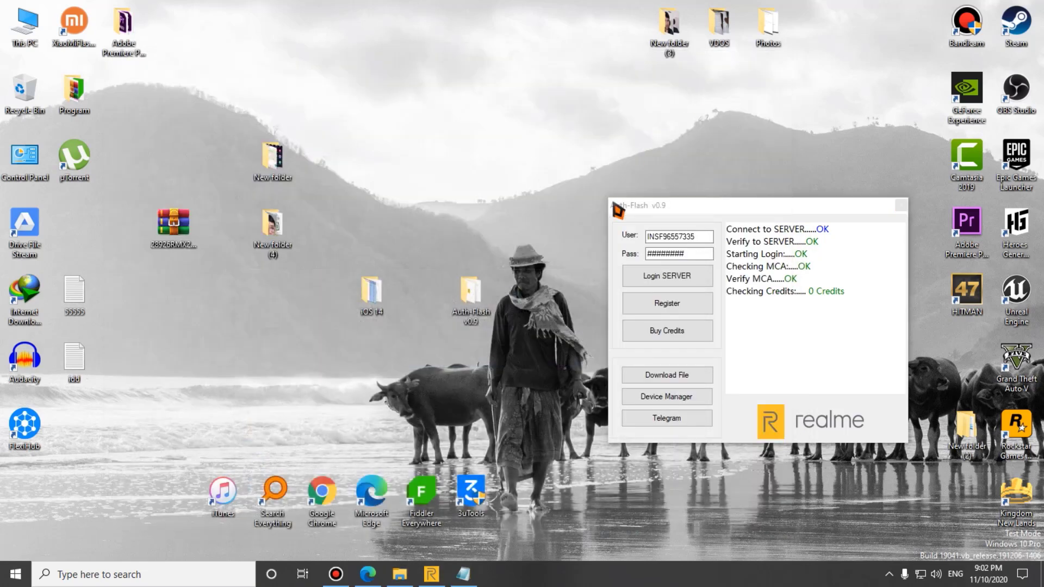
left_click_drag(618, 211, 665, 188)
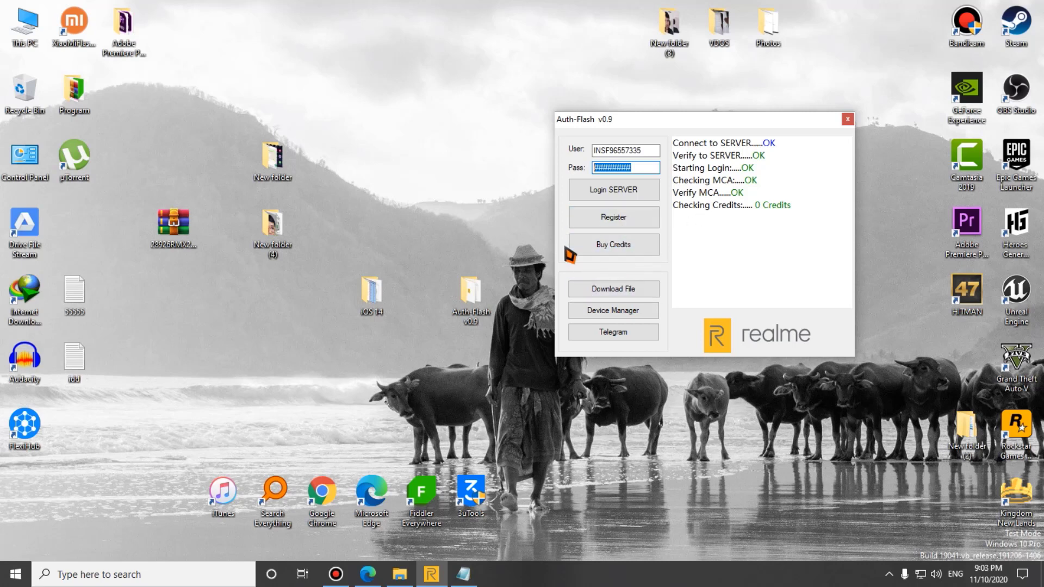
Step: Open the credit purchase site and look through the credit pricing and the reseller list
left_click(594, 251)
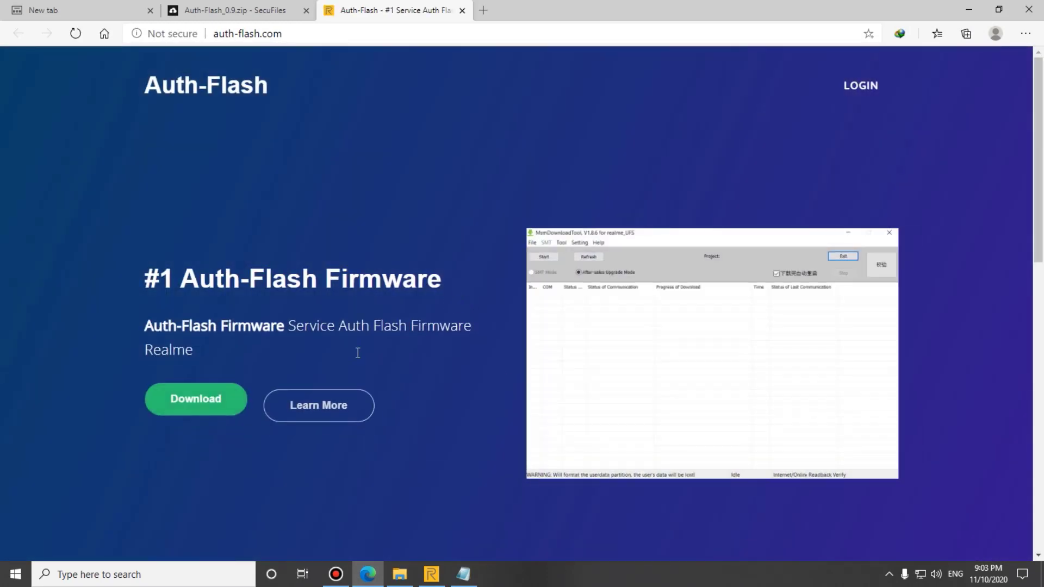
scroll(529, 424, "down", 9)
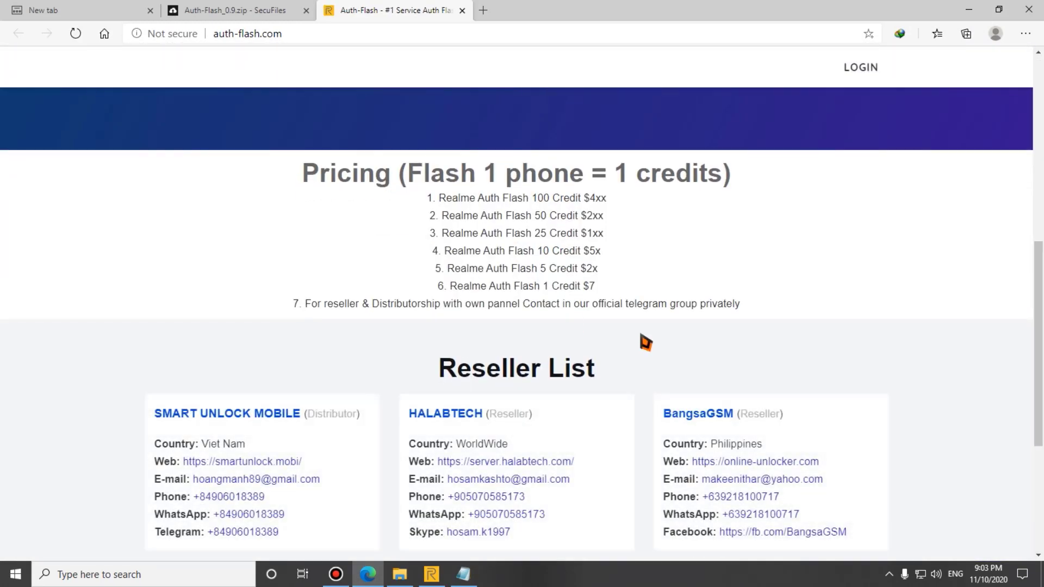
scroll(490, 275, "up", 9)
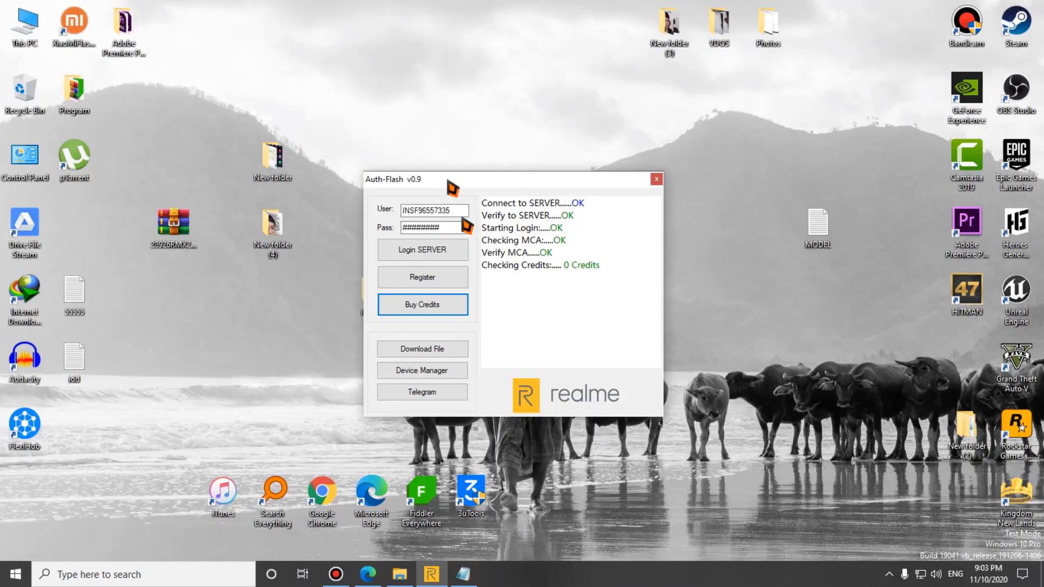
Step: Open the Auth-Flash.Com download folder in Google Drive from the tool
left_click_drag(449, 182, 587, 163)
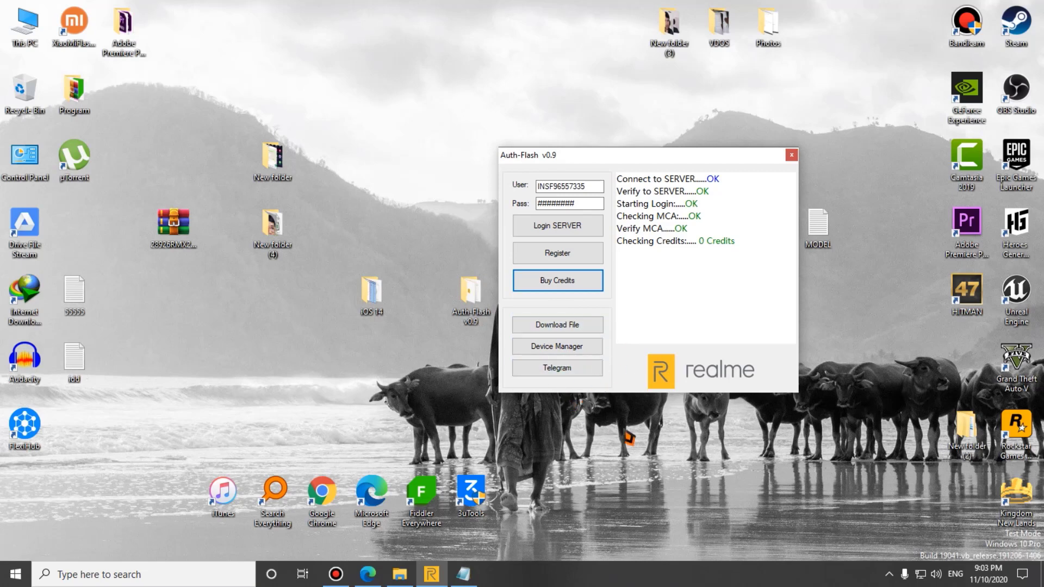
left_click_drag(596, 169, 646, 194)
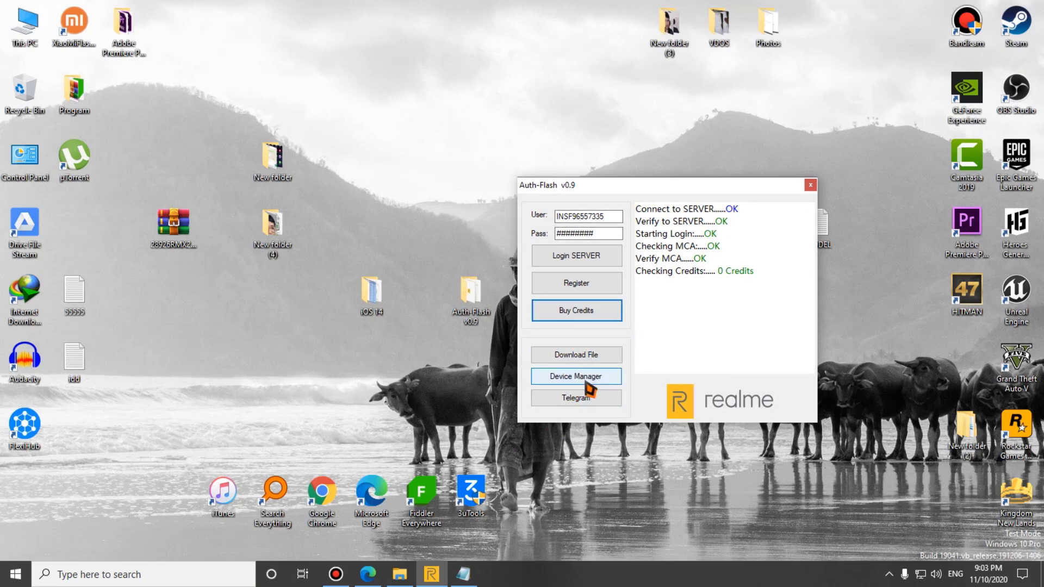
left_click(574, 356)
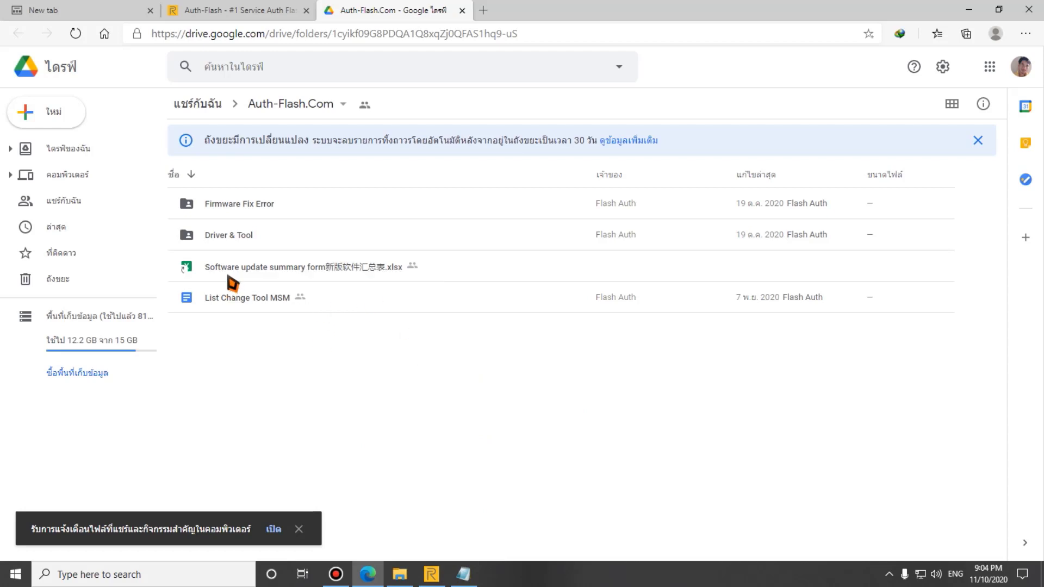
Step: Open the file Software update summary form新版软件汇总表.xlsx from the Drive folder in Google Sheets
right_click(272, 276)
mouse_move(327, 282)
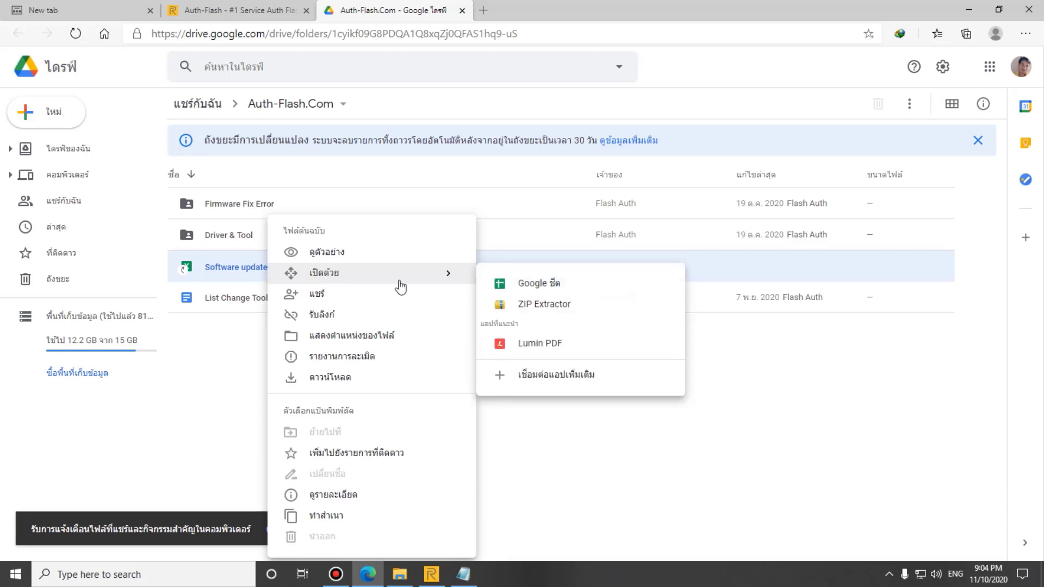
left_click(522, 285)
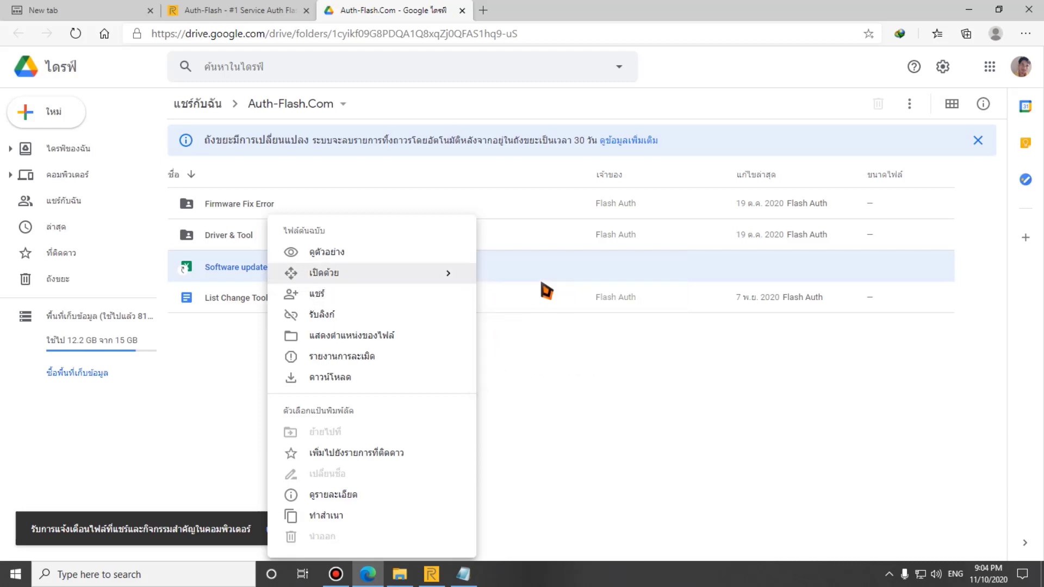
left_click(248, 276)
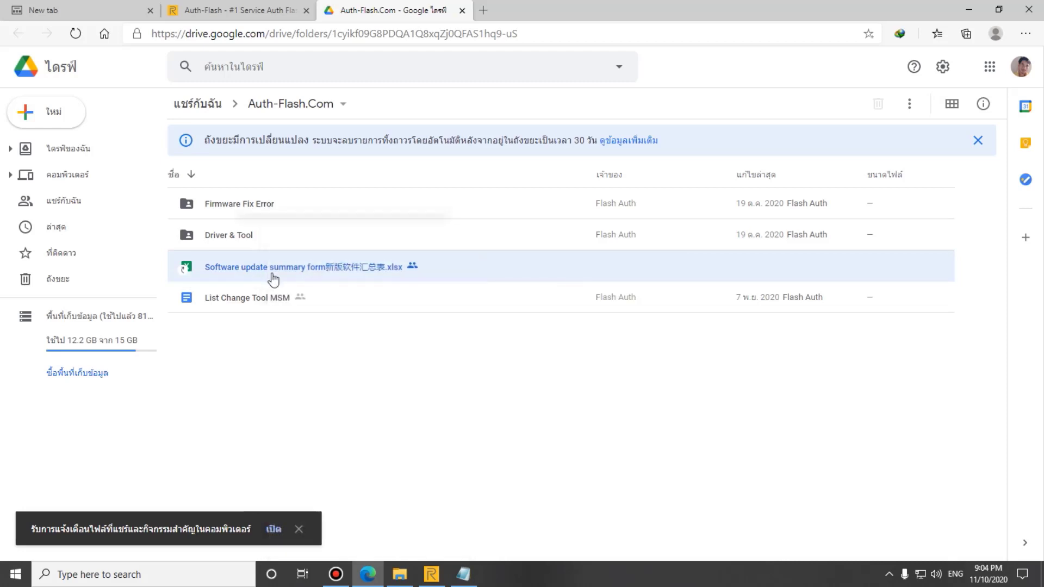
right_click(240, 275)
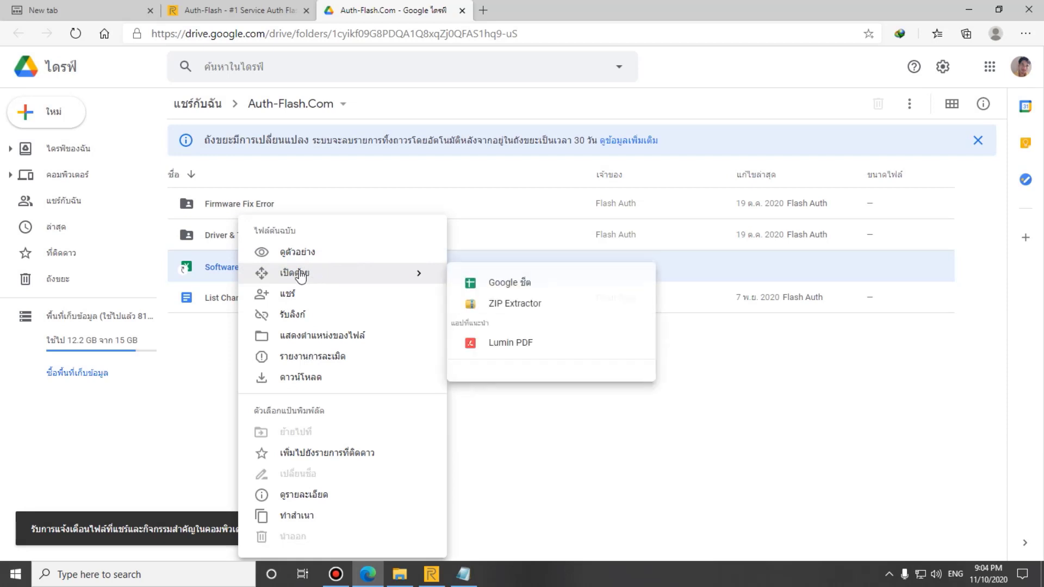
left_click(220, 266)
double_click(217, 263)
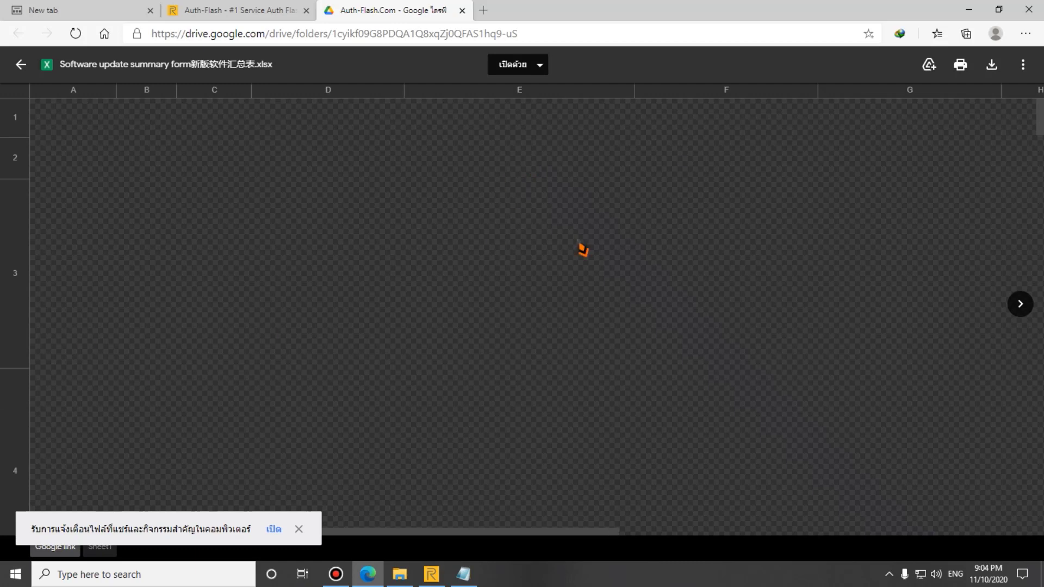
left_click(538, 66)
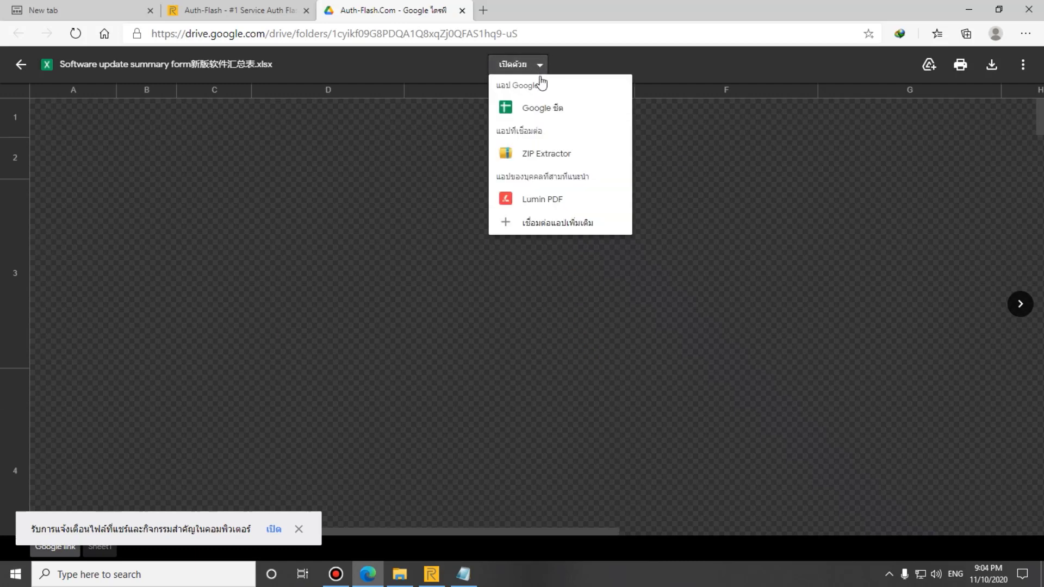
left_click(531, 114)
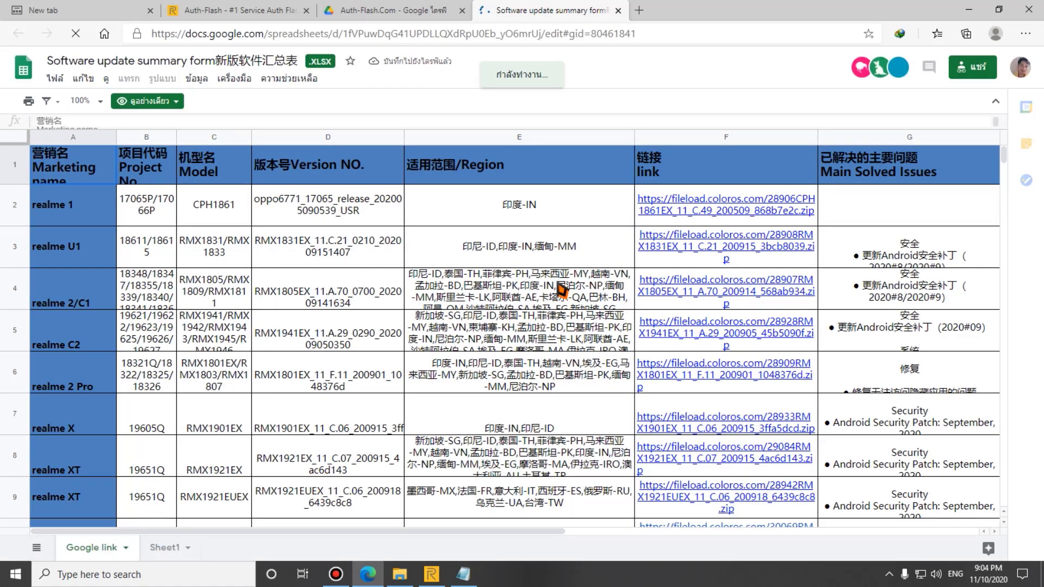
Step: Minimize the browser, open the MODEL text file from the desktop and place its window beside the Auth-Flash tool
left_click(968, 10)
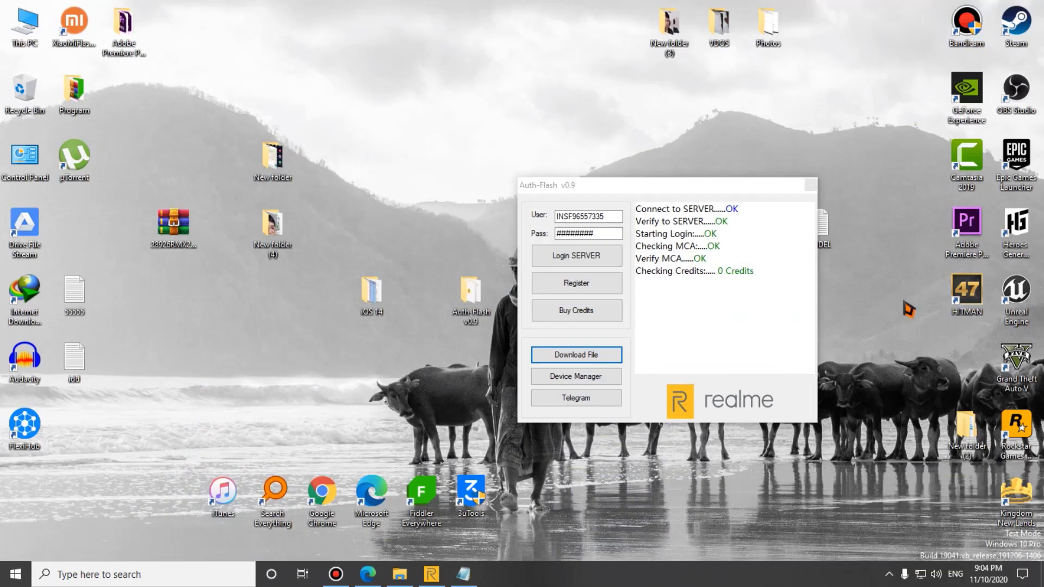
left_click_drag(698, 185, 581, 229)
double_click(818, 224)
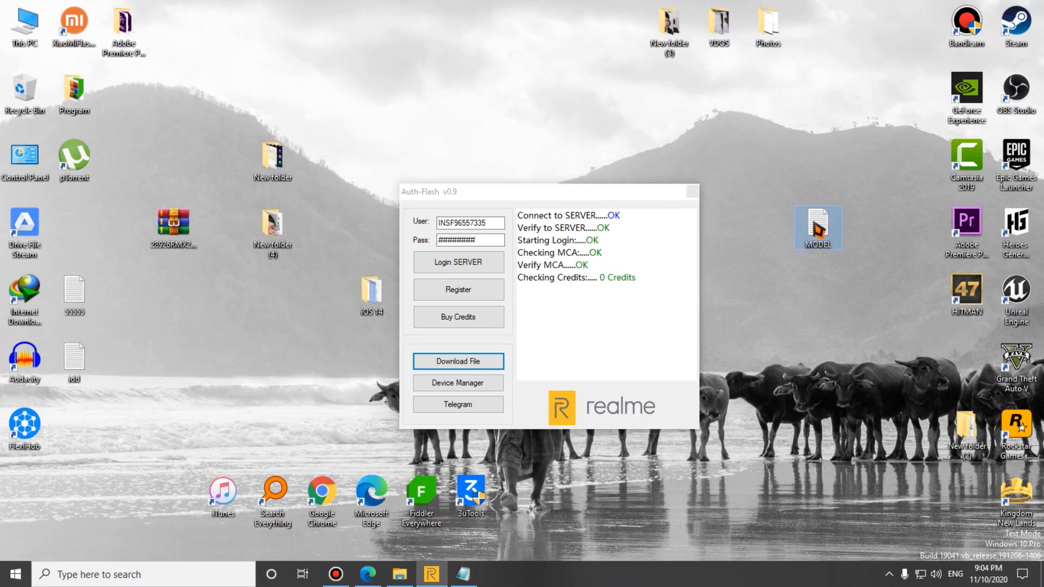
left_click_drag(519, 83, 676, 187)
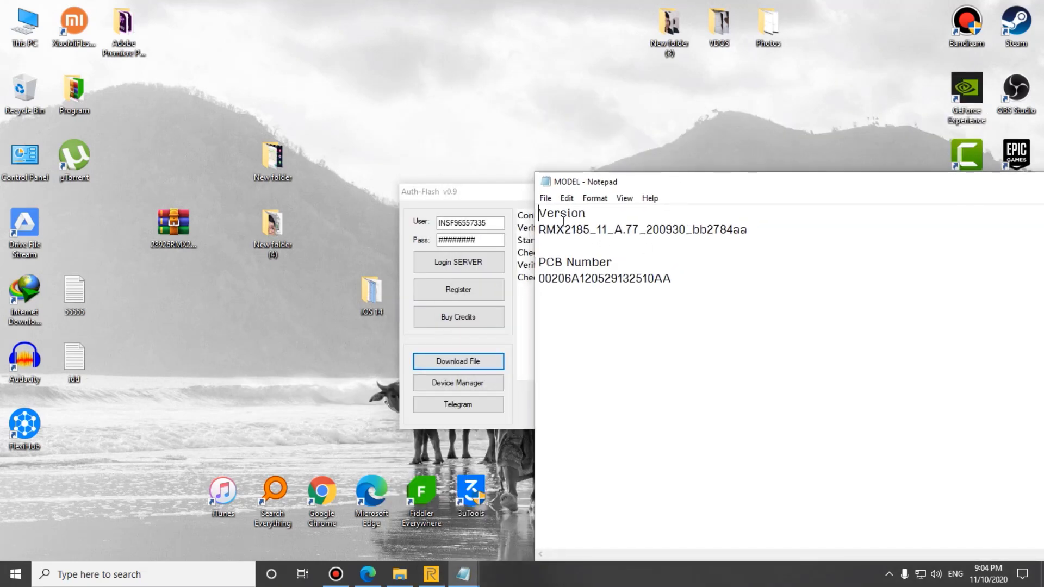
Step: Examine the version string in the MODEL note, highlighting the model number and the remaining version suffix in turn
left_click_drag(592, 213, 515, 211)
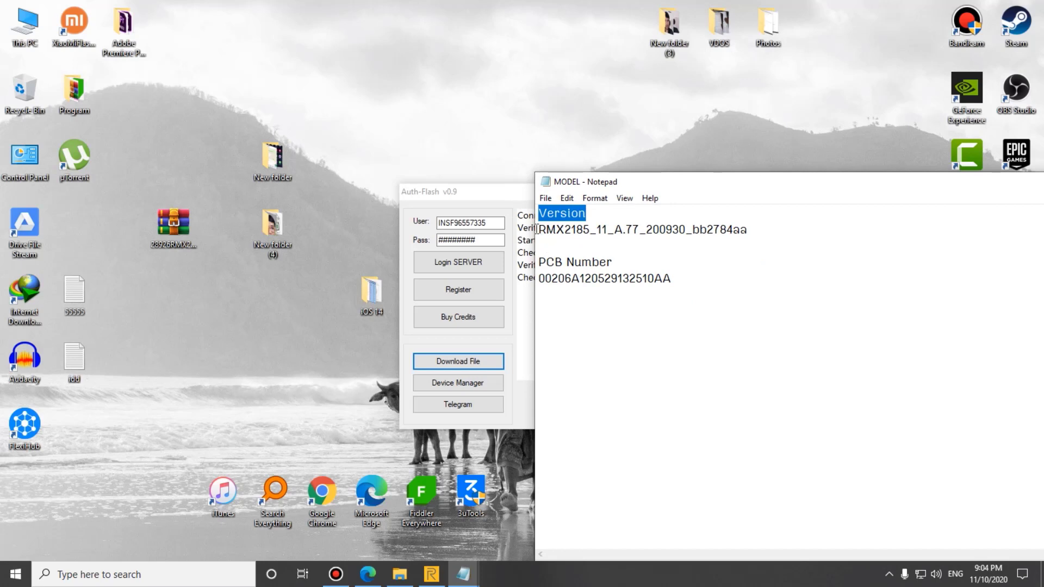
left_click(537, 229)
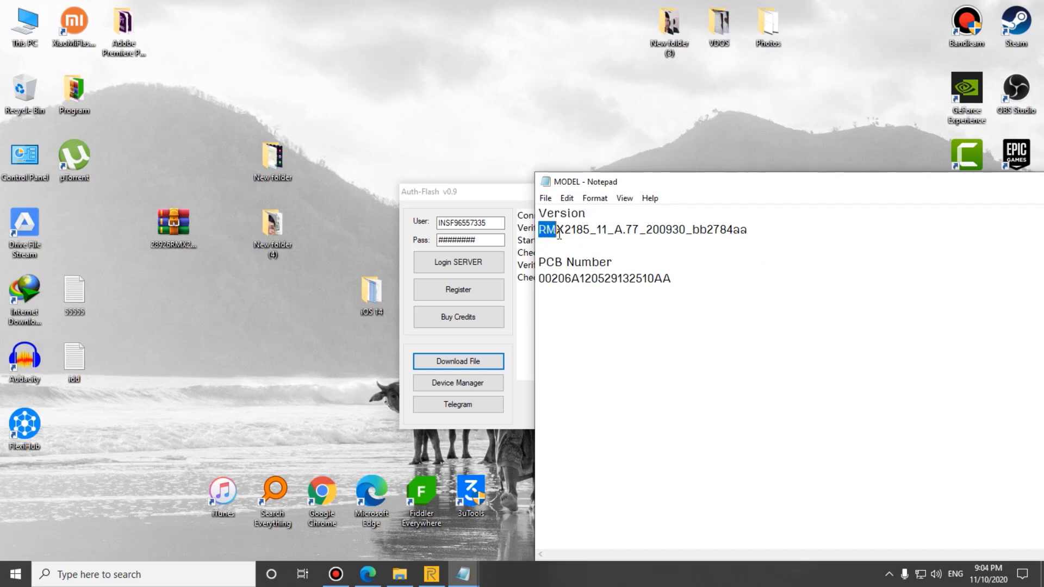
mouse_move(564, 235)
left_mouse_down()
mouse_move(546, 233)
mouse_move(564, 235)
left_mouse_up()
left_click(573, 235)
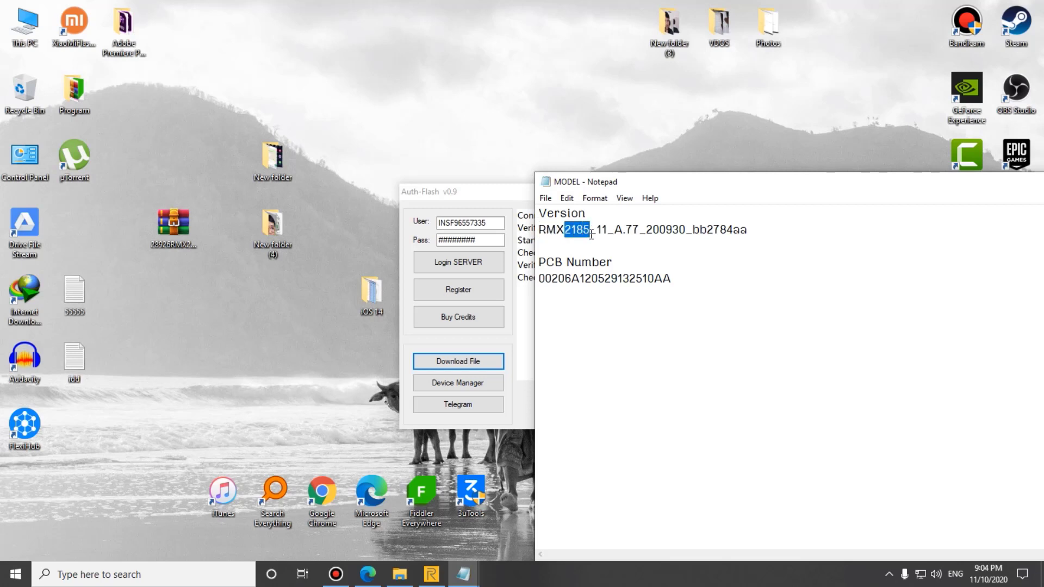
left_click_drag(591, 234, 848, 240)
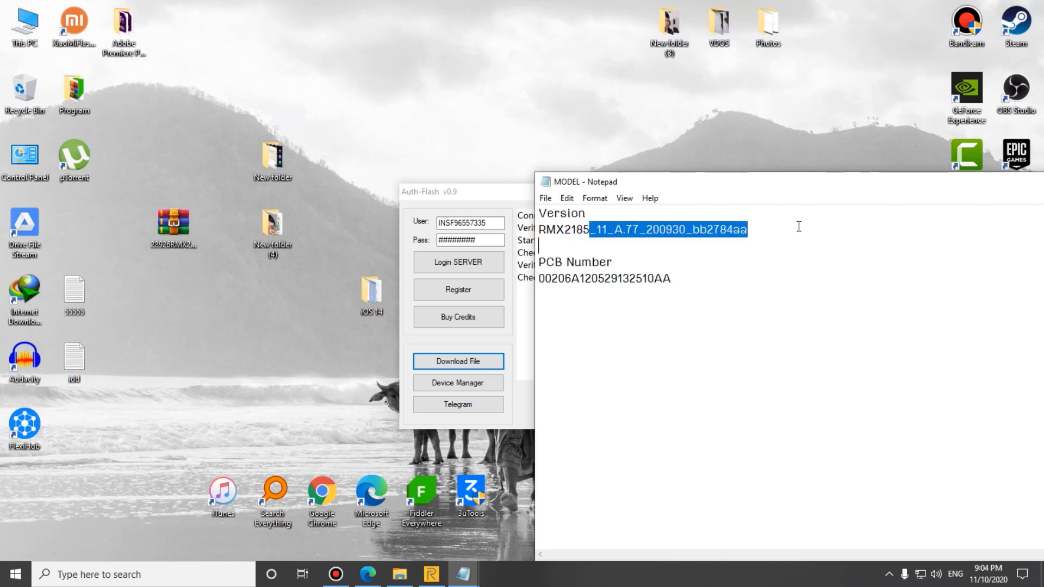
left_click(776, 228)
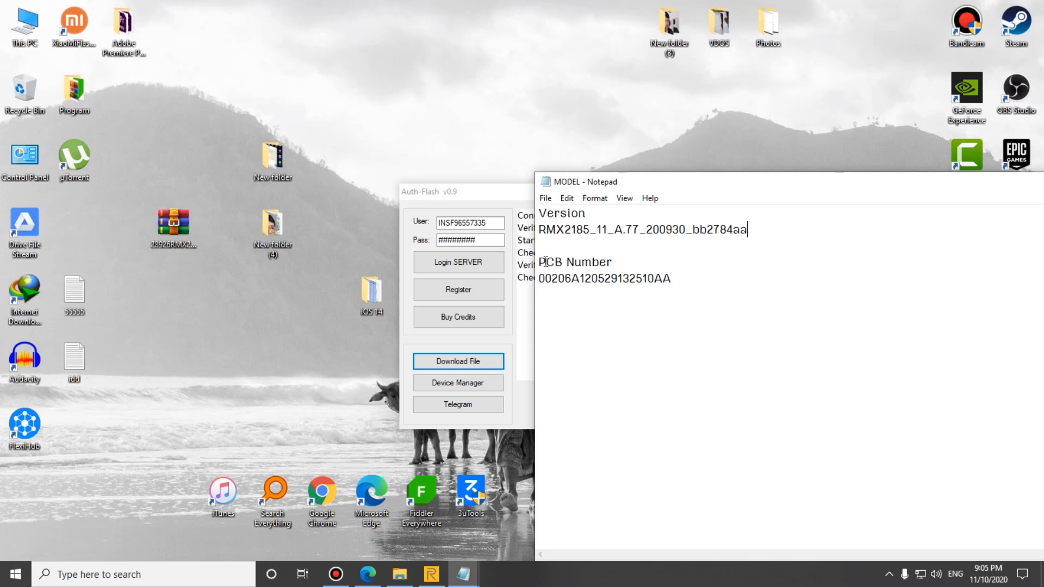
Step: Examine the PCB number in the MODEL note and highlight its project code portion, 206A1
left_click_drag(552, 266, 620, 263)
left_click(652, 259)
left_click_drag(548, 279, 574, 280)
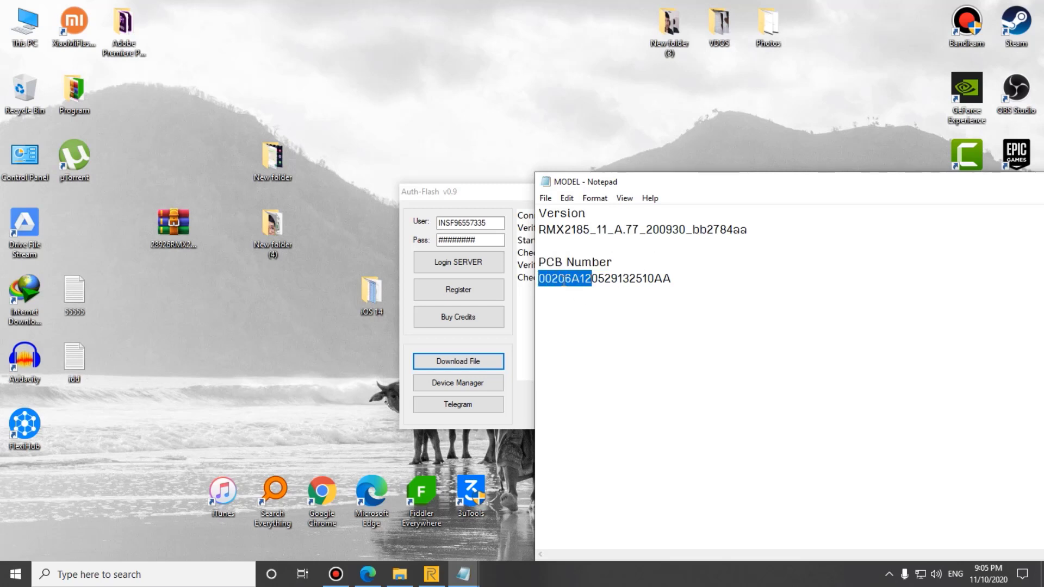
left_click(552, 280)
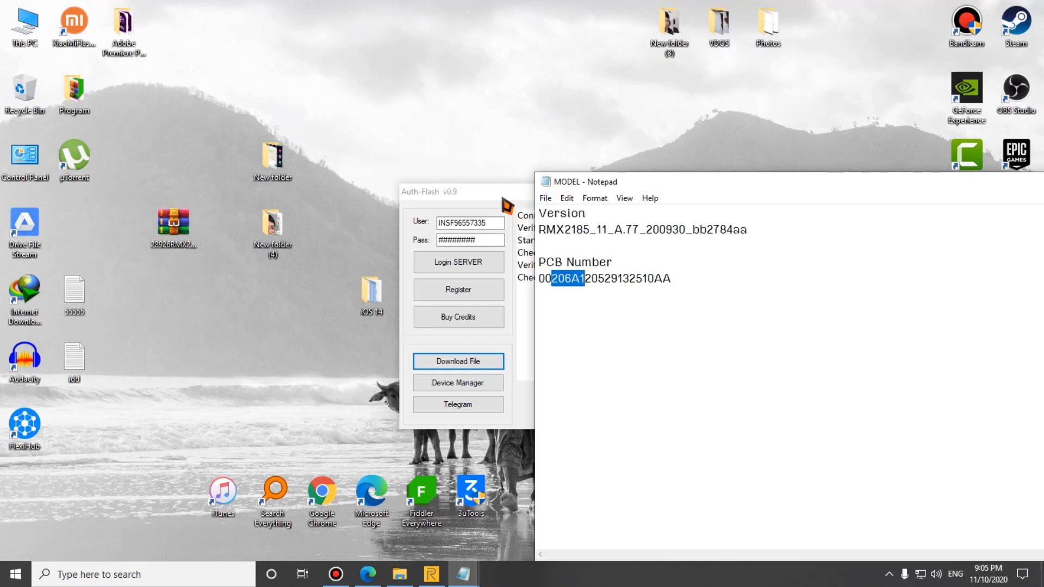
Step: Return to the firmware spreadsheet with the MODEL note in front and look through the model rows for RMX2185
left_click_drag(504, 202, 277, 187)
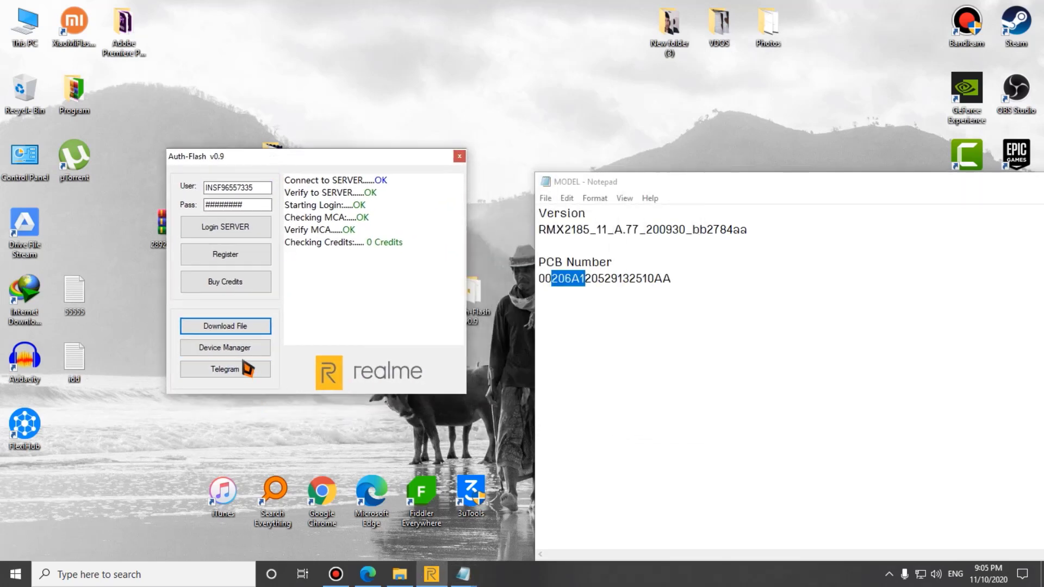
left_click(370, 575)
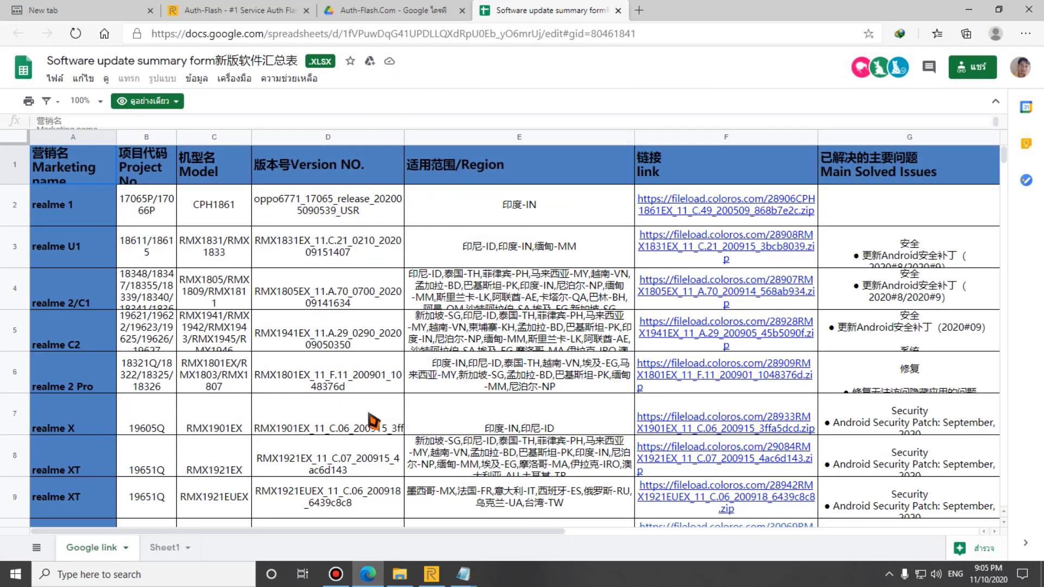
scroll(259, 356, "down", 5)
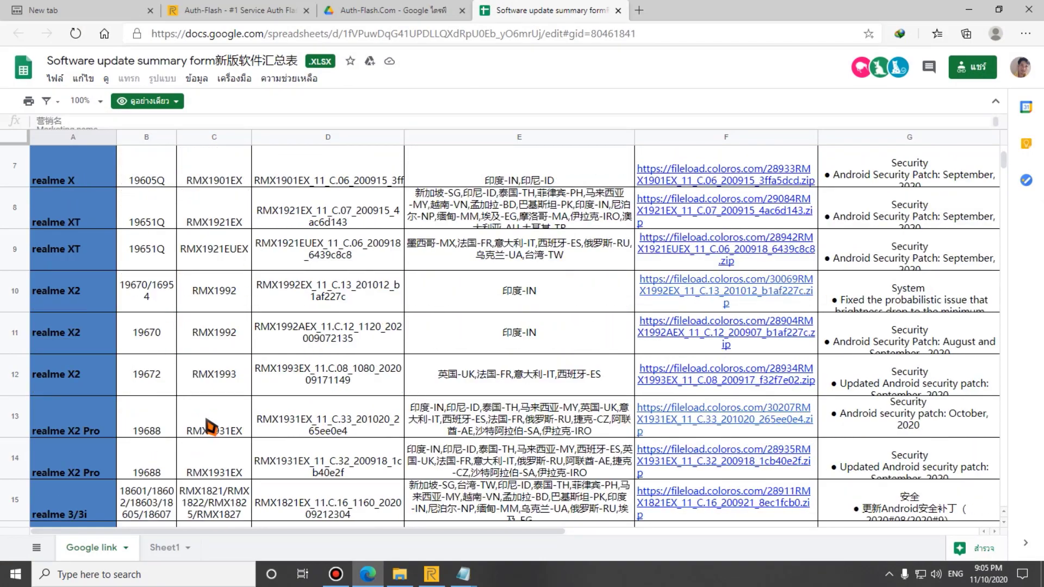
scroll(210, 426, "down", 5)
mouse_move(462, 573)
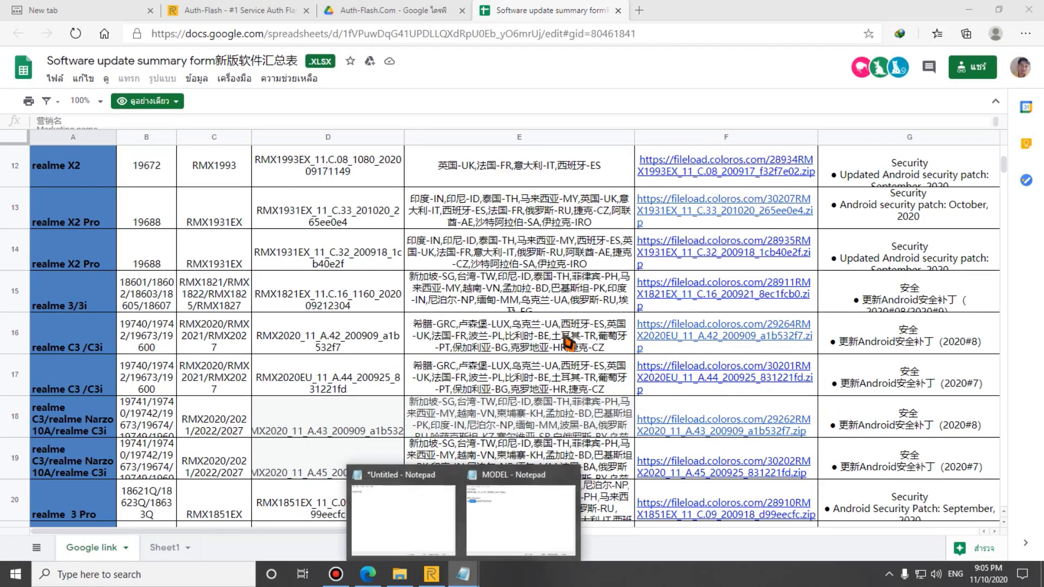
left_click(536, 475)
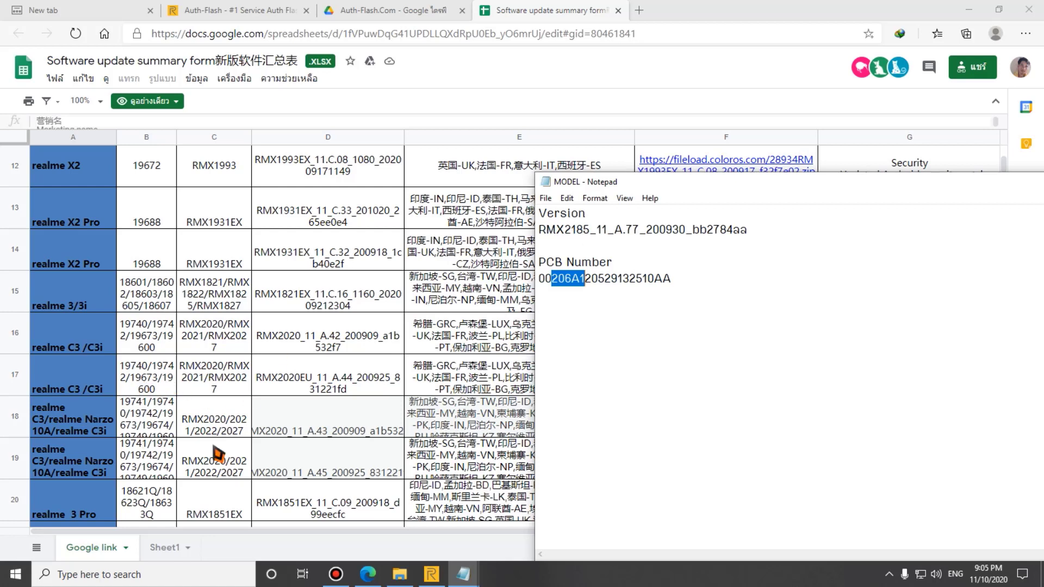
scroll(157, 435, "down", 4)
scroll(158, 435, "down", 4)
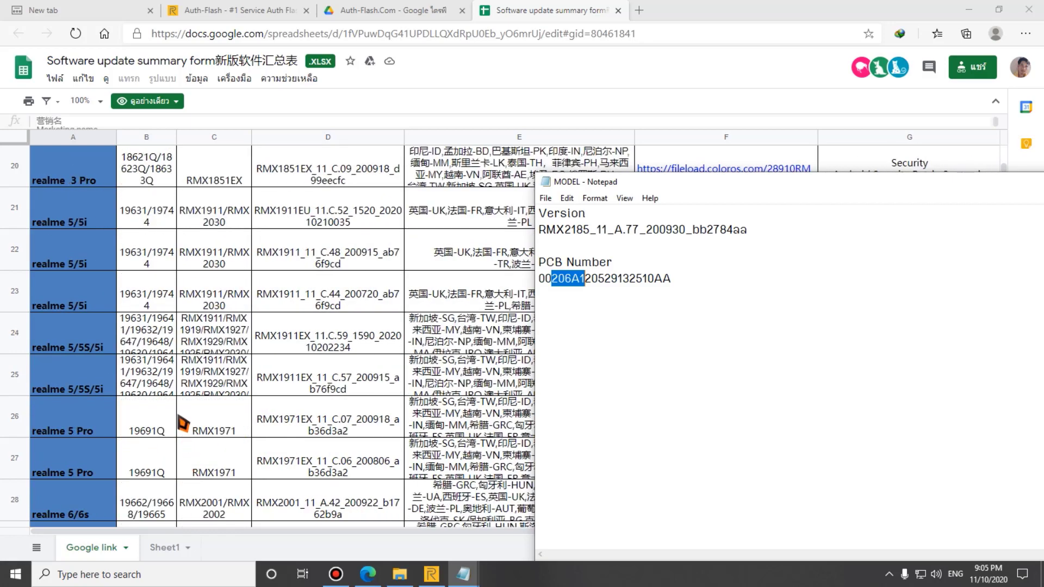
scroll(215, 473, "down", 5)
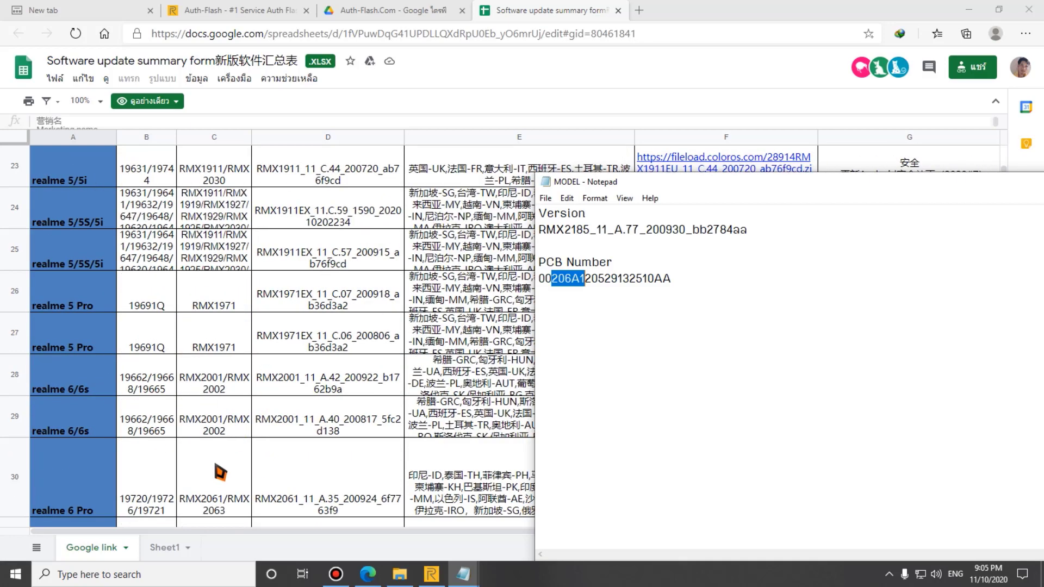
Step: Search all sheets of the firmware spreadsheet for RMX2185, go to the matching rows and close the search dialog
left_click(85, 82)
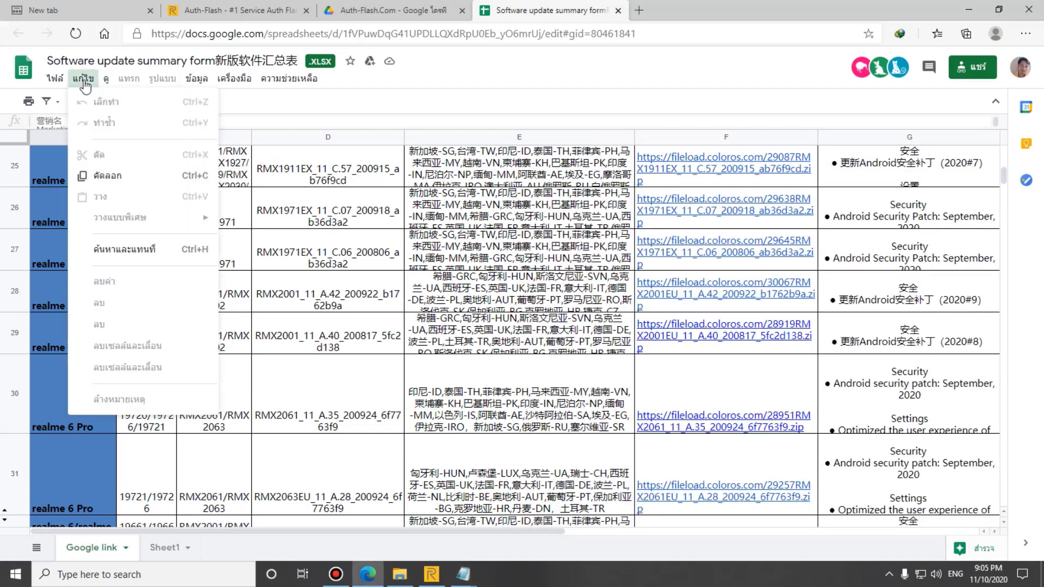
left_click(126, 250)
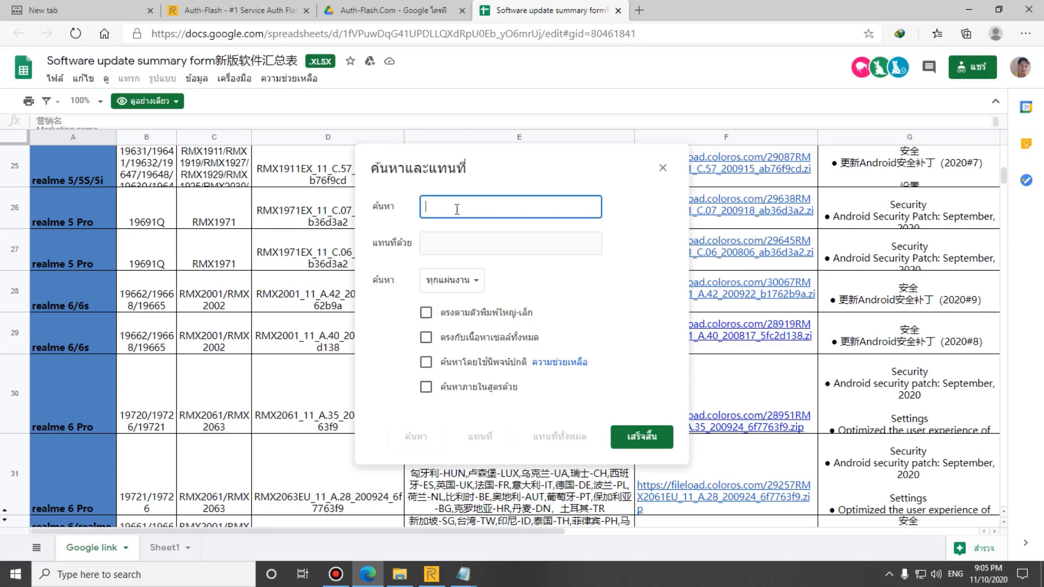
right_click(439, 205)
left_click(478, 331)
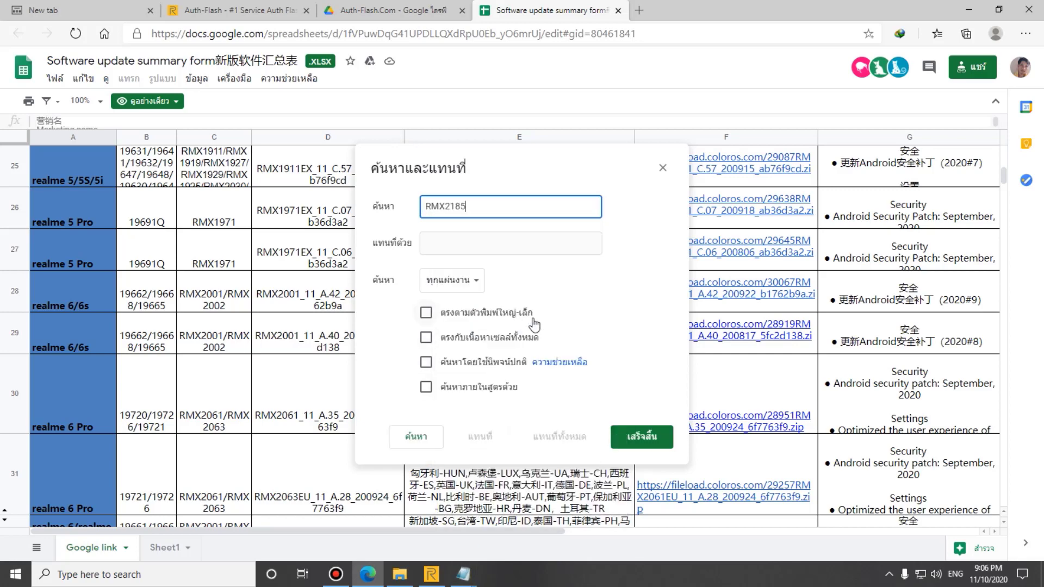
left_click(416, 436)
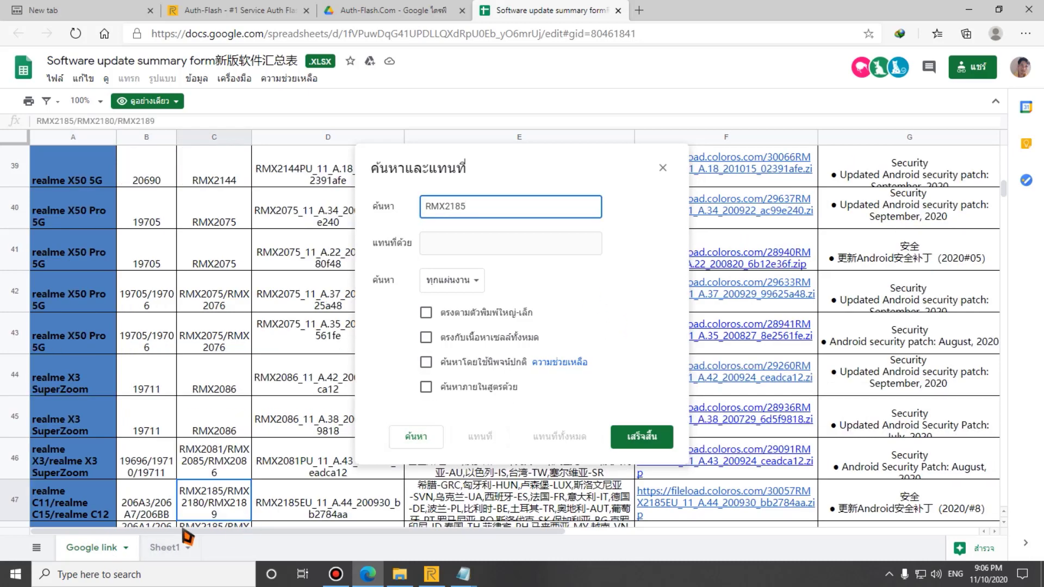
scroll(214, 492, "down", 1)
left_click(216, 438)
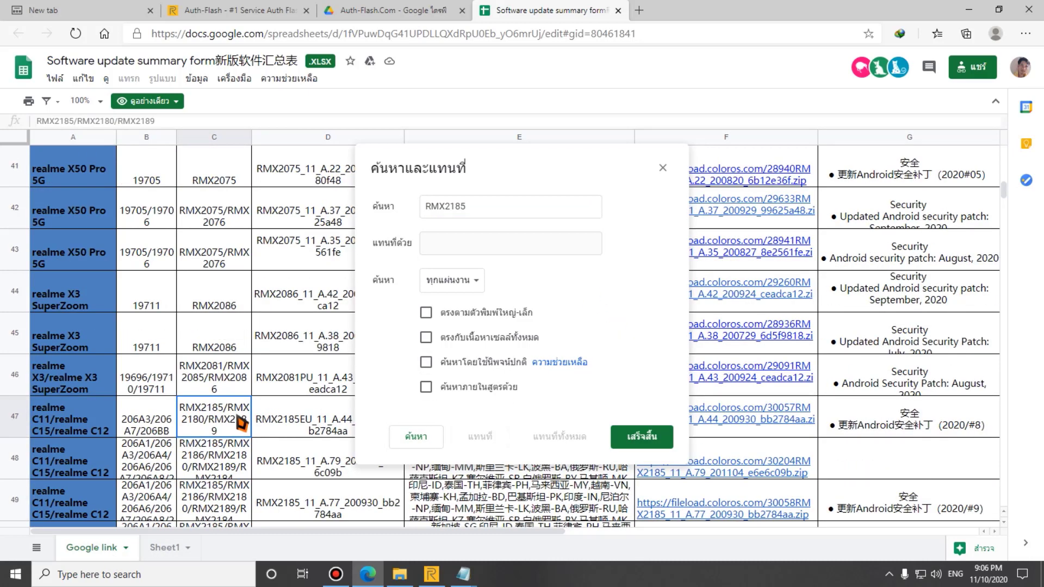
left_click(662, 169)
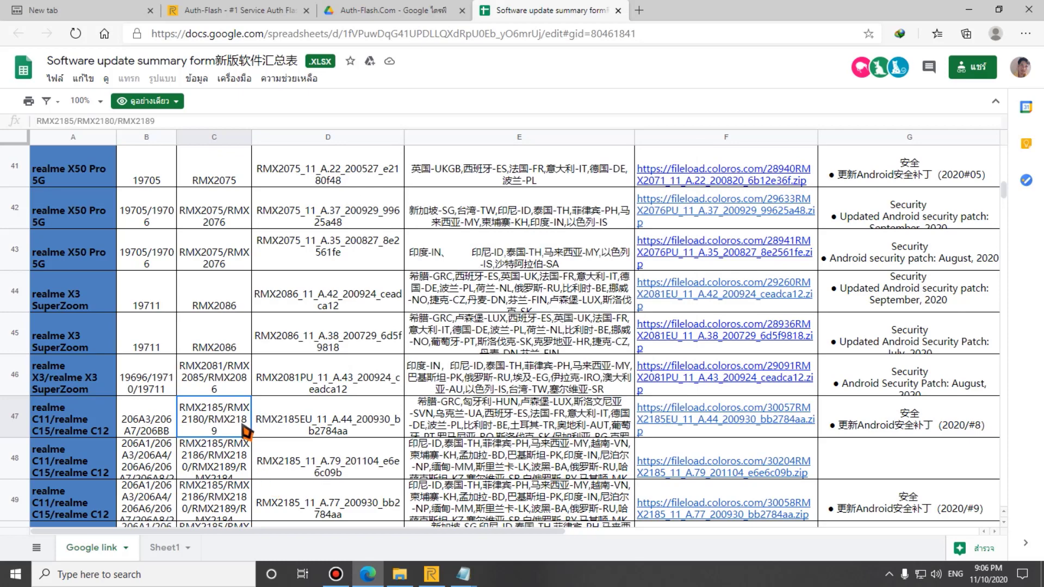
Step: Compare the project code 206A1 in the MODEL note's PCB number with the project numbers of the RMX2185 firmware rows
scroll(216, 435, "down", 1)
scroll(220, 435, "down", 1)
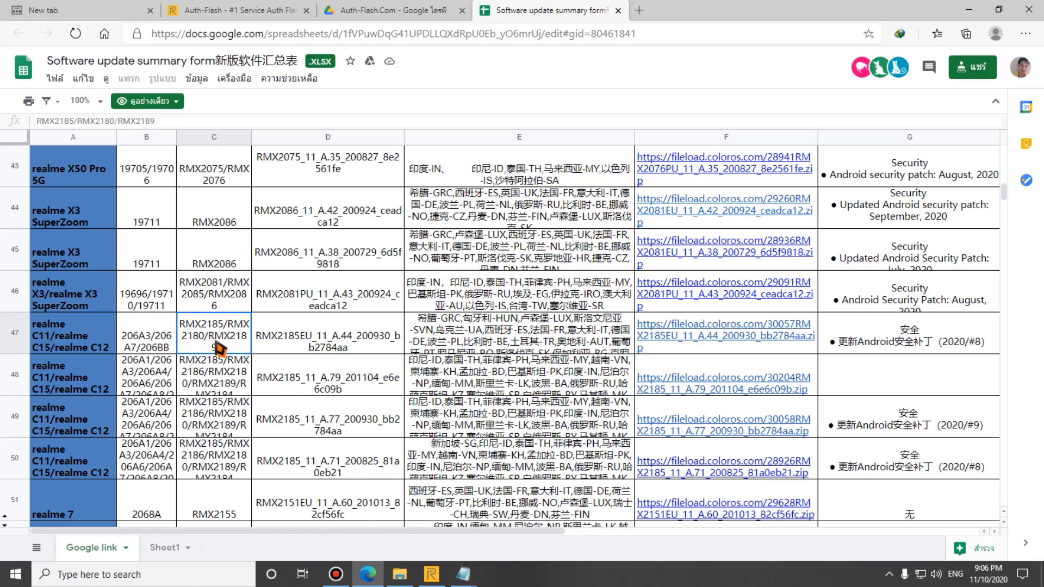
mouse_move(465, 575)
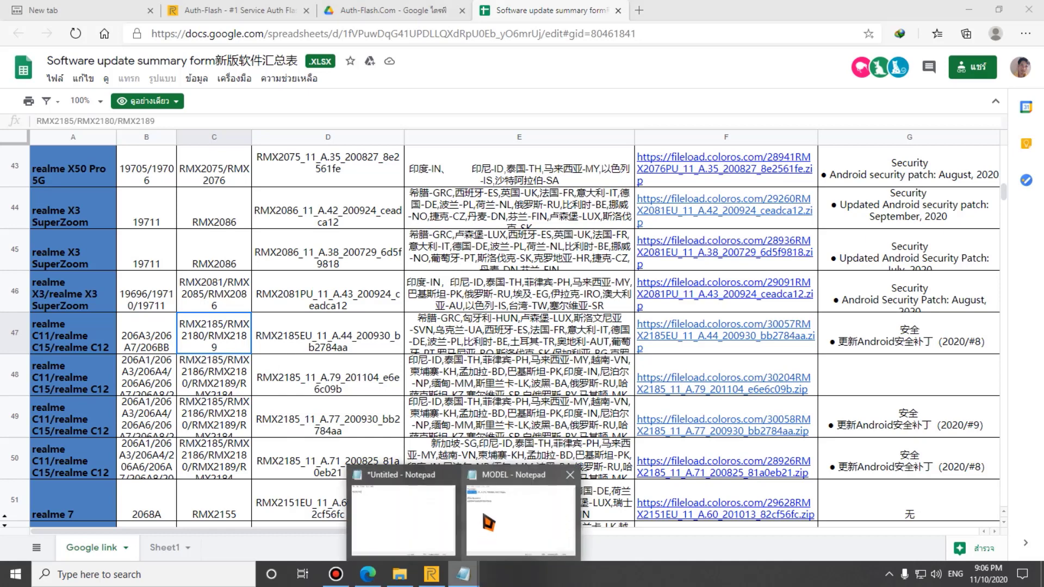
left_click(479, 536)
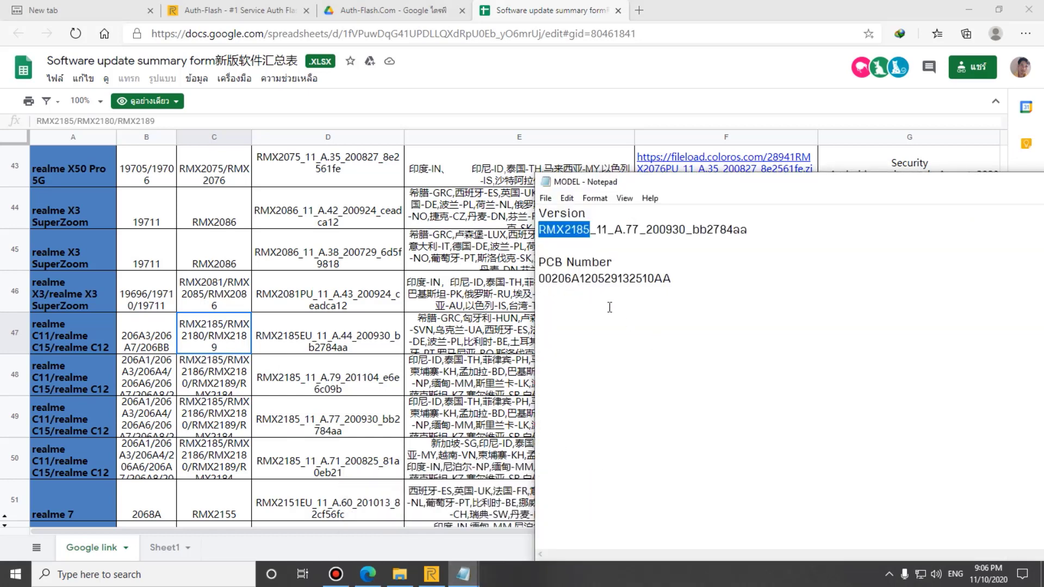
left_click(551, 281)
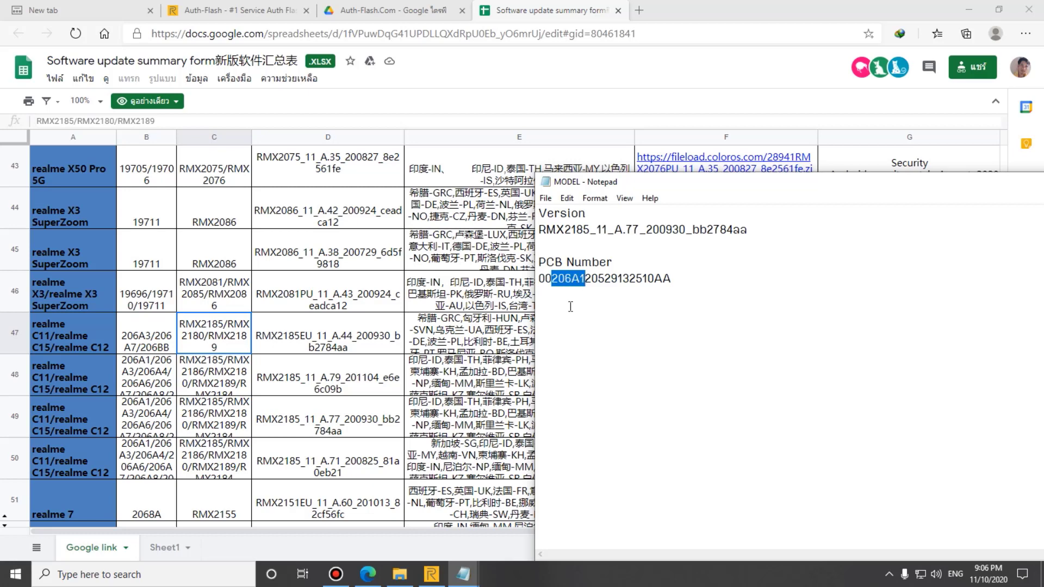
scroll(572, 284, "down", 3)
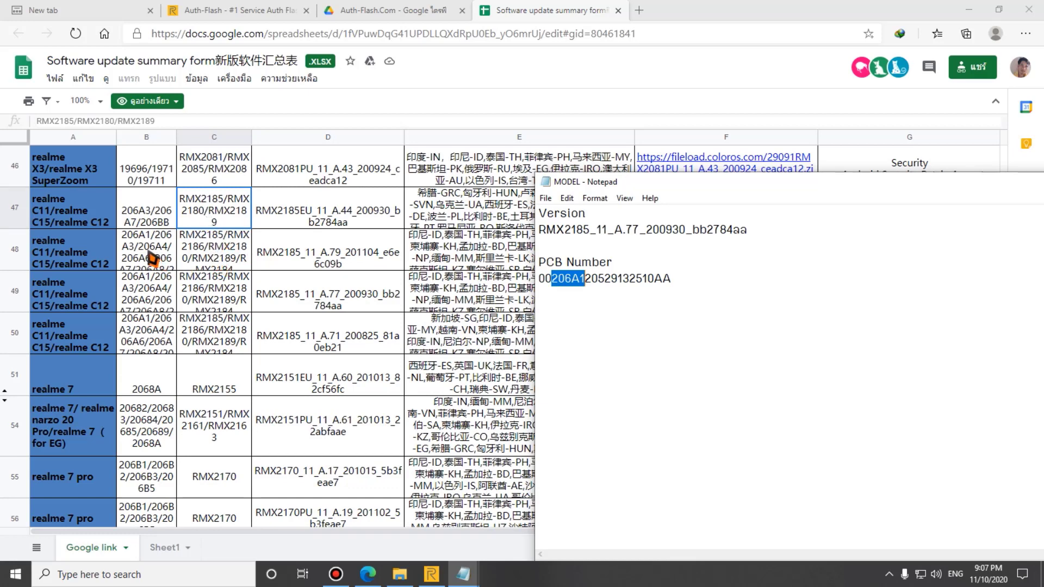
Step: Compare the full project number and model lists of the RMX2185 firmware entries in rows 48 to 50
left_click(126, 242)
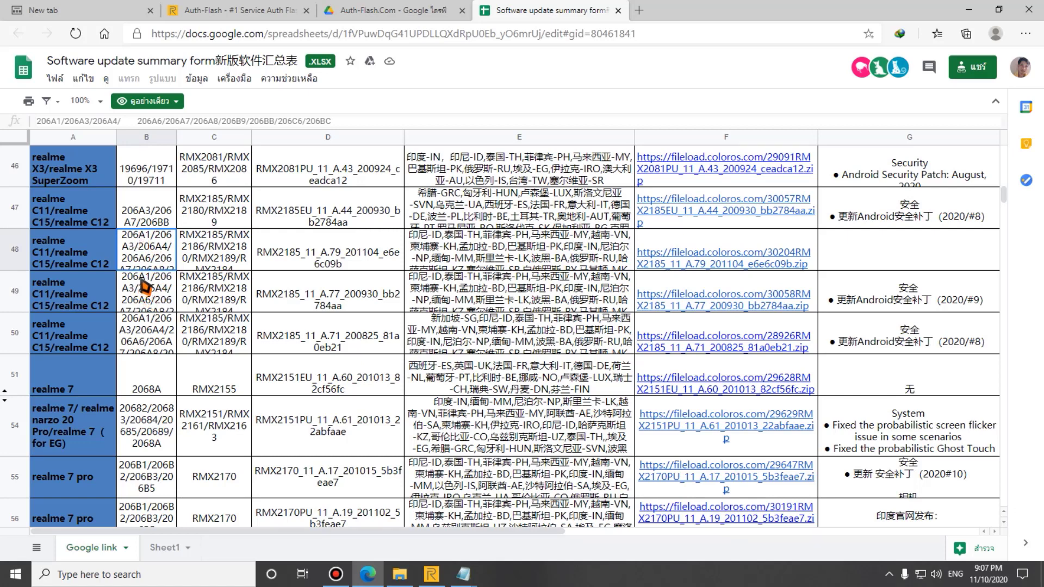
left_click(143, 330)
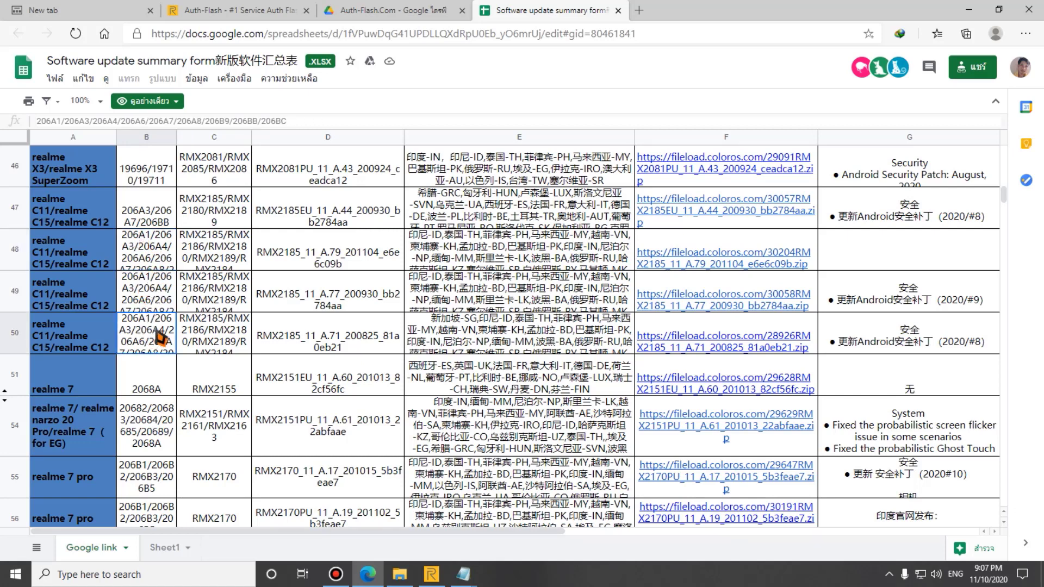
left_click(157, 302)
left_click(148, 260)
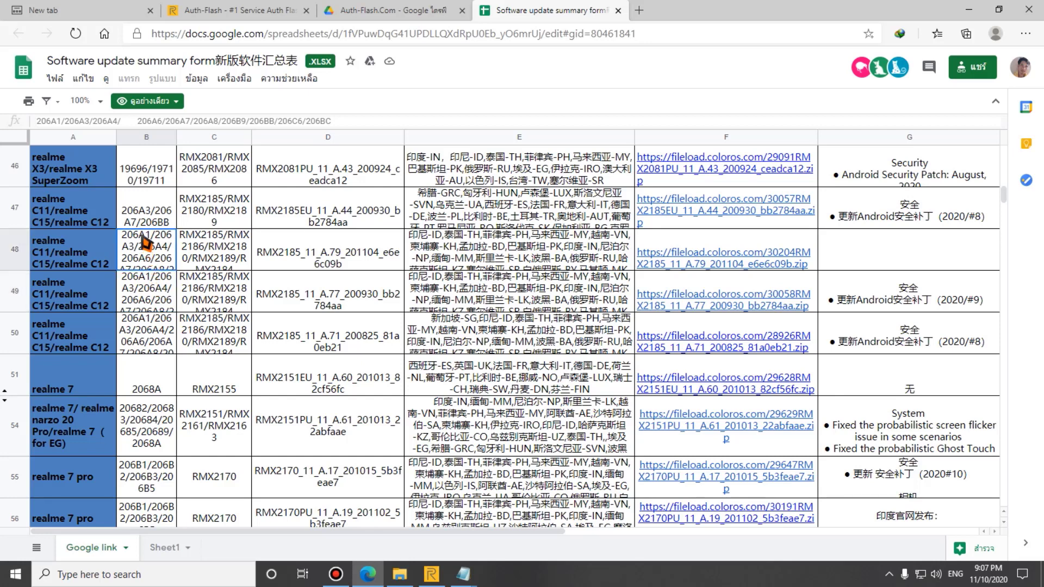
left_click(156, 330)
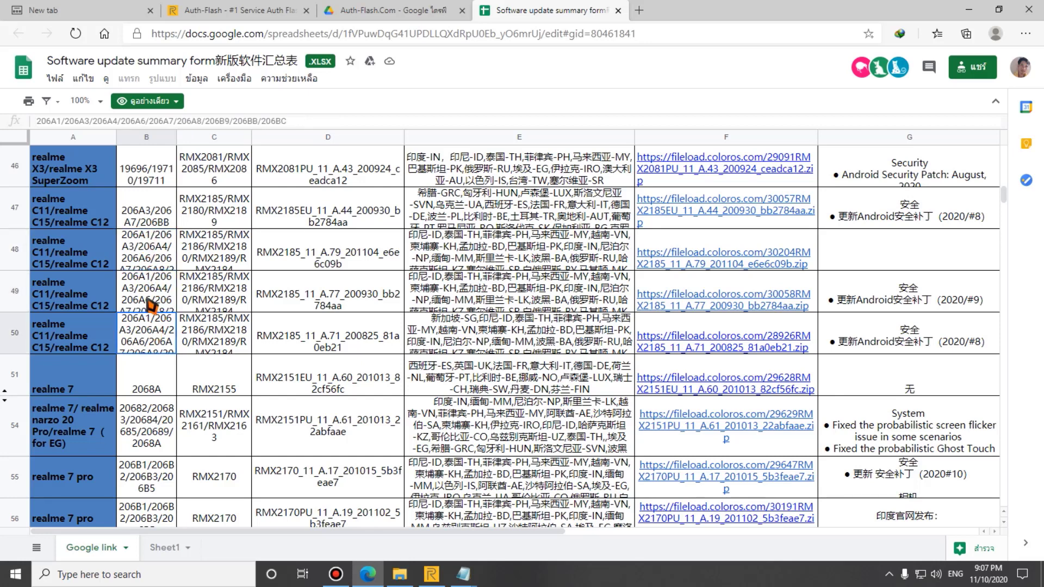
left_click(149, 302)
left_click(148, 262)
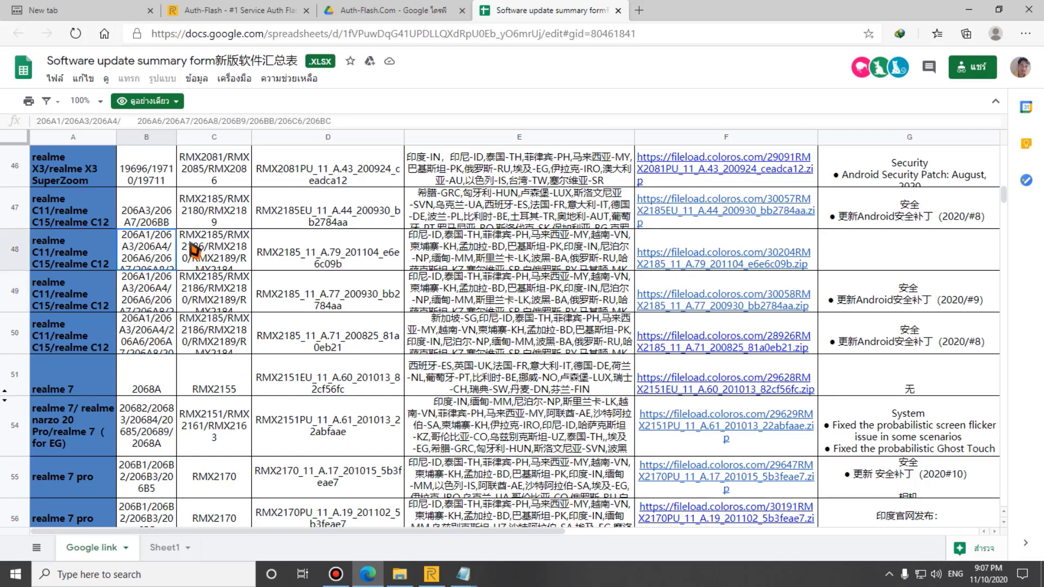
left_click(193, 251)
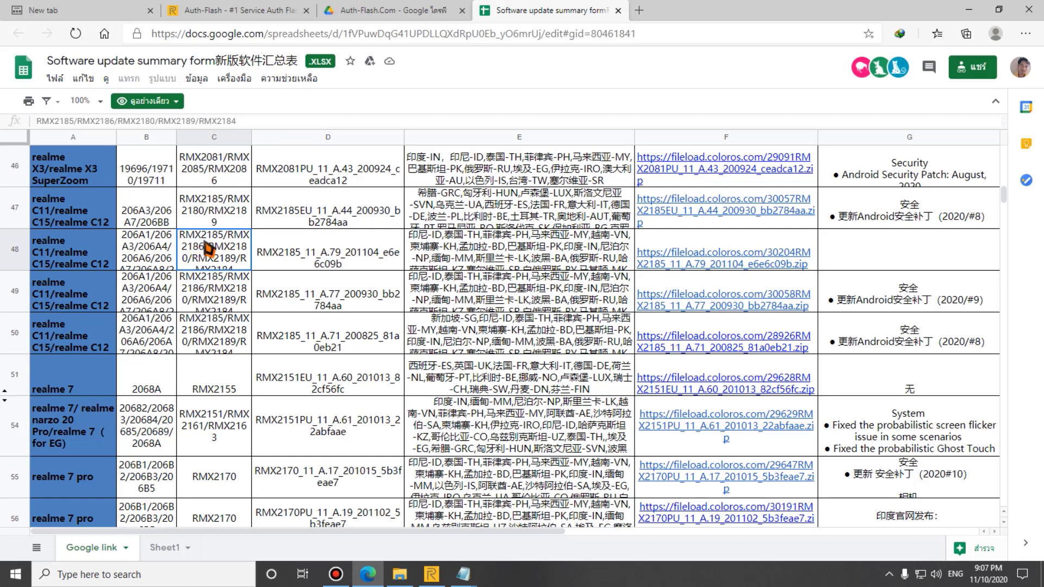
left_click(165, 293)
Step: Examine the supported country lists of the realme C11/C15/C12 firmware entries in rows 47 to 50
left_click(563, 297)
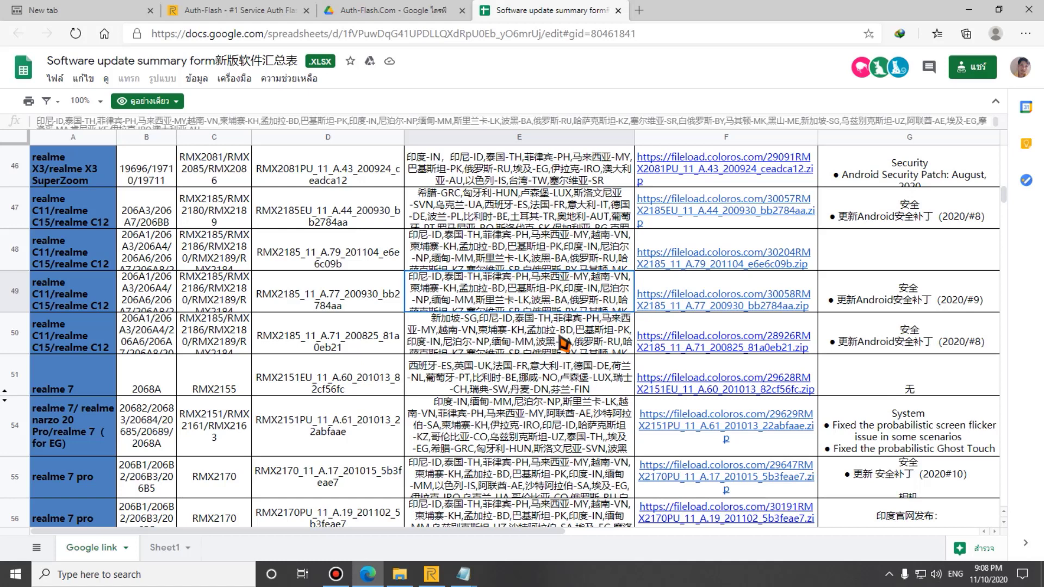
left_click(521, 335)
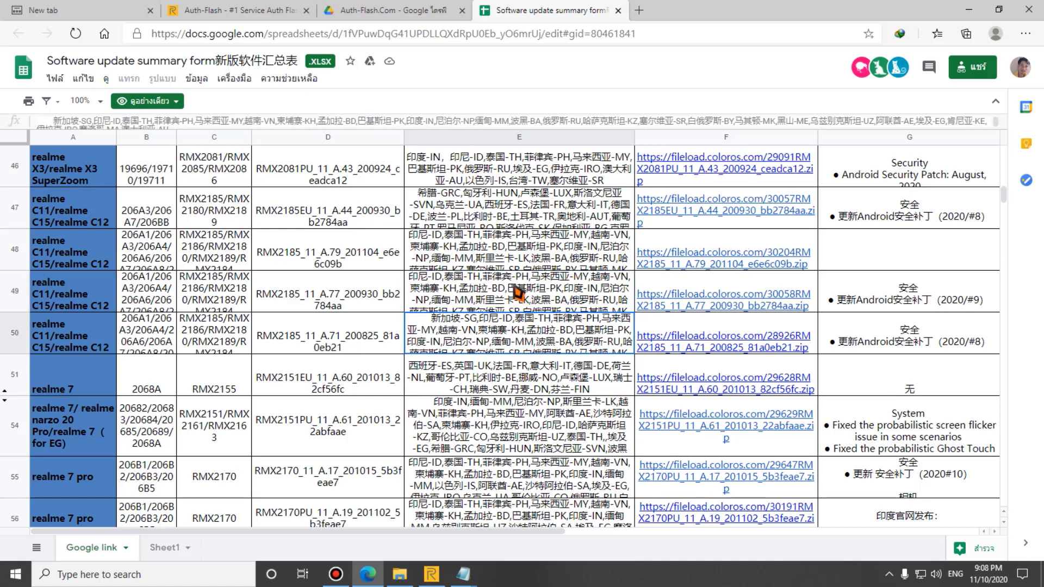
left_click(582, 296)
left_click(526, 339)
left_click(533, 288)
left_click(521, 254)
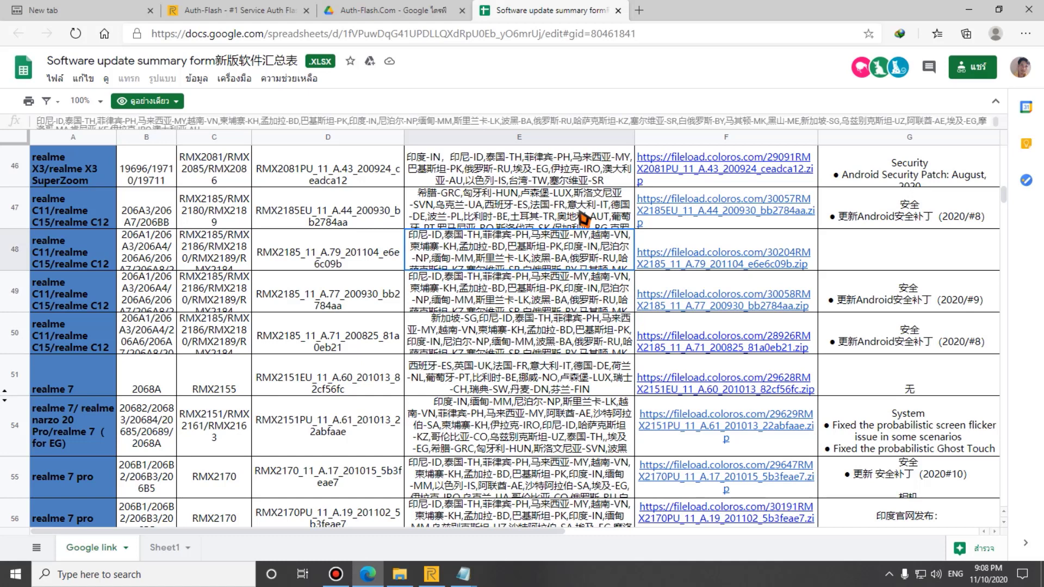
left_click(521, 215)
left_click(503, 268)
left_click(508, 296)
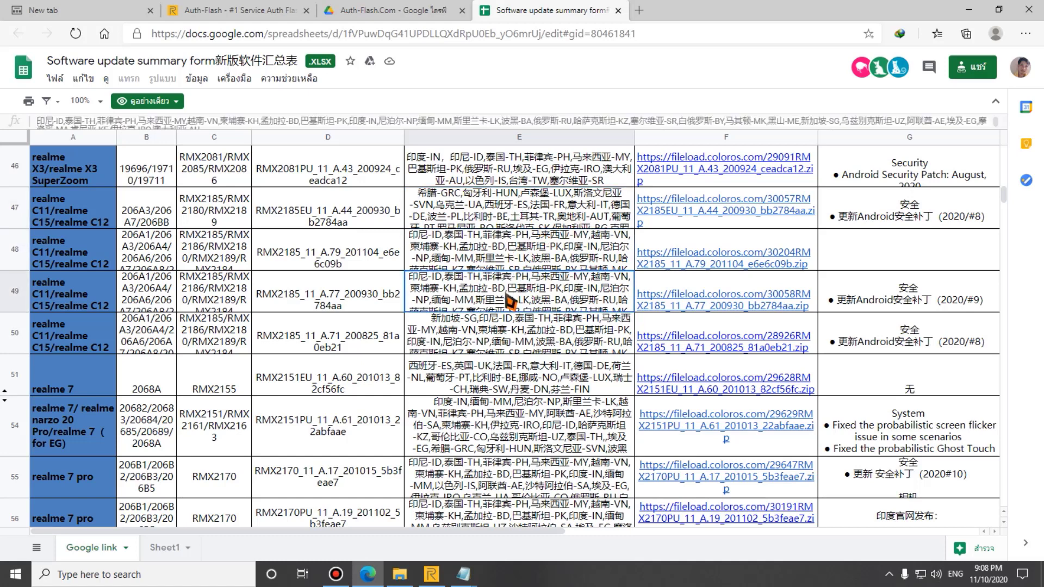
left_click(490, 346)
left_click(488, 306)
left_click(495, 219)
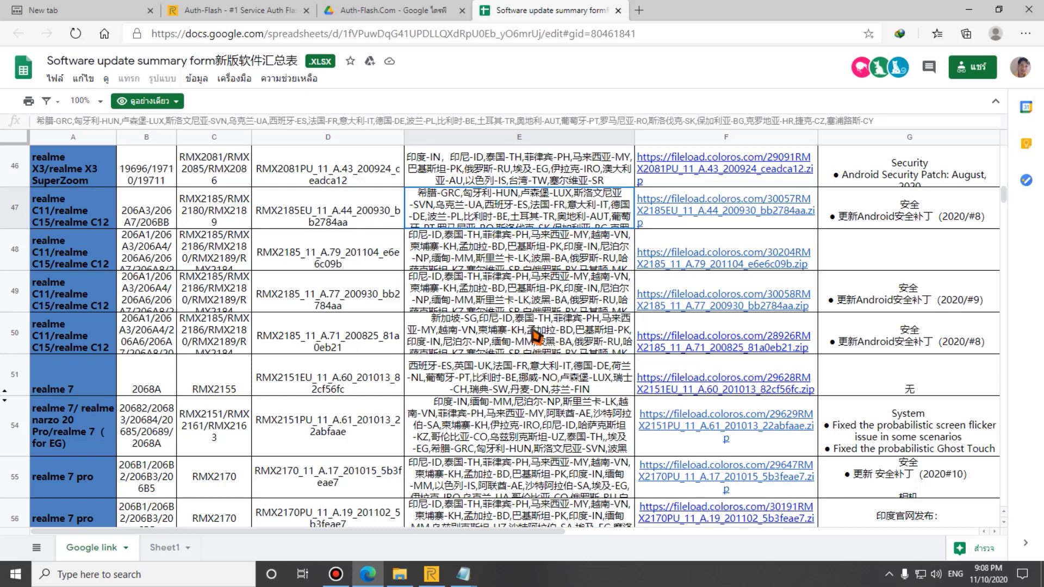
left_click(537, 335)
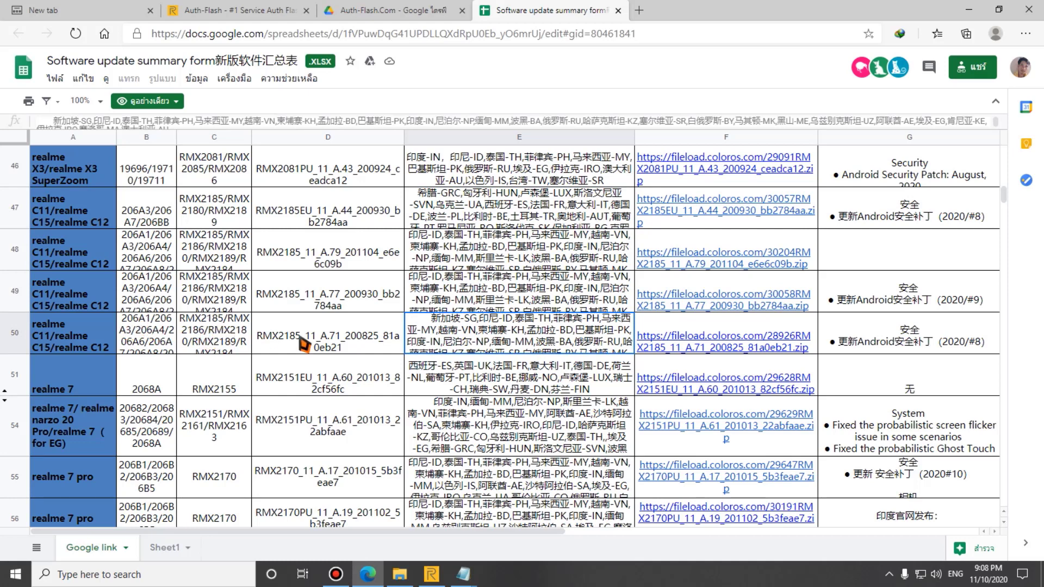
Step: Copy the RMX2185_11_A.71_200825_81a0eb21.zip link, open it in a new browser tab and dismiss the download dialog
right_click(727, 341)
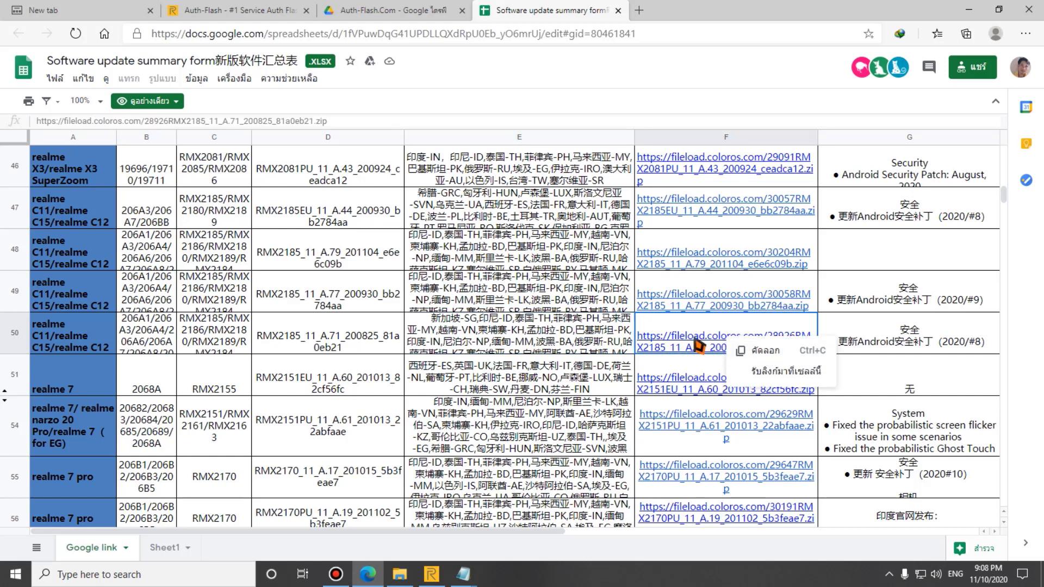
left_click(733, 350)
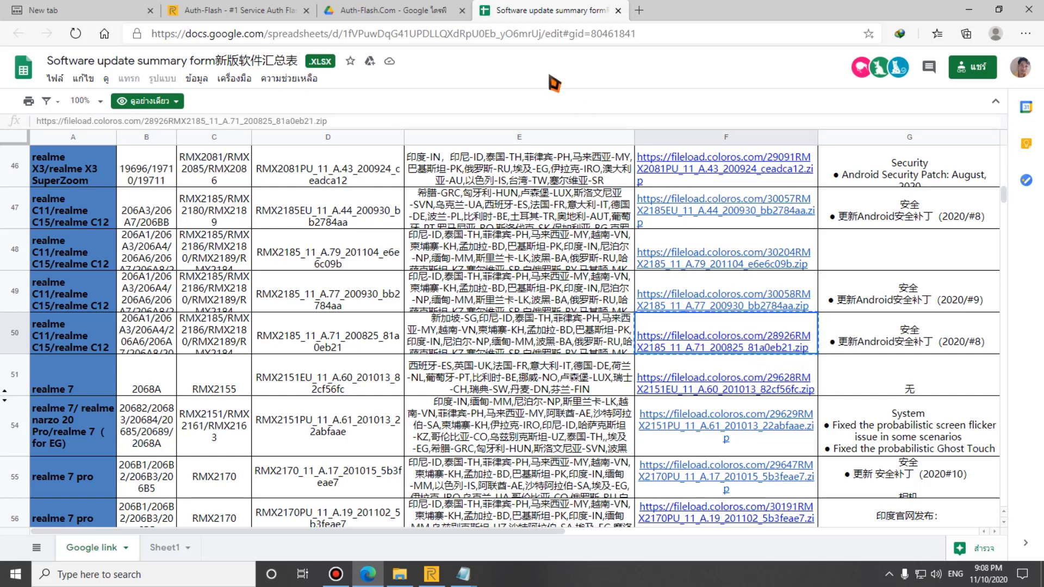
left_click(639, 15)
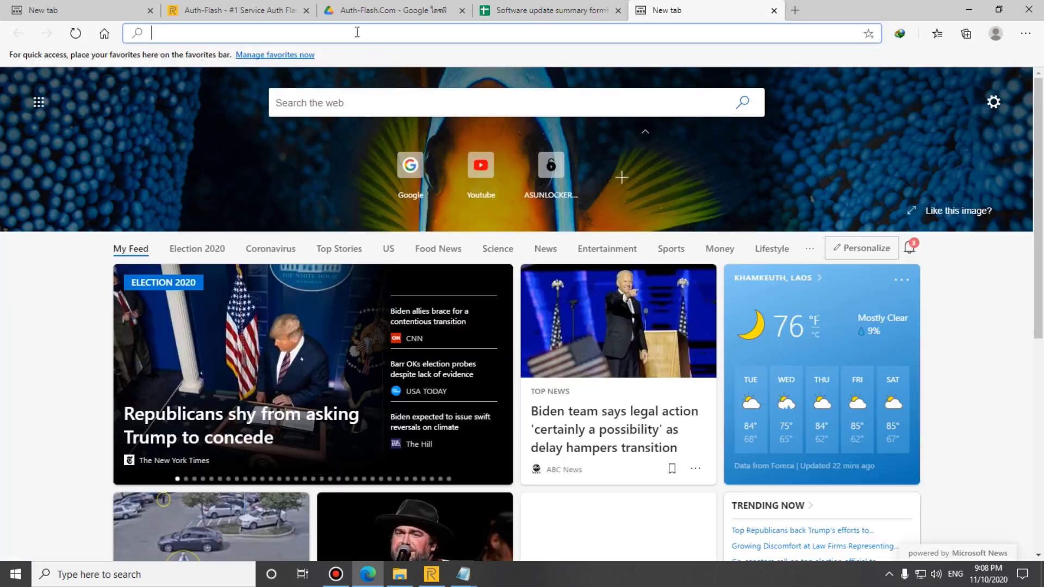
right_click(356, 34)
left_click(400, 161)
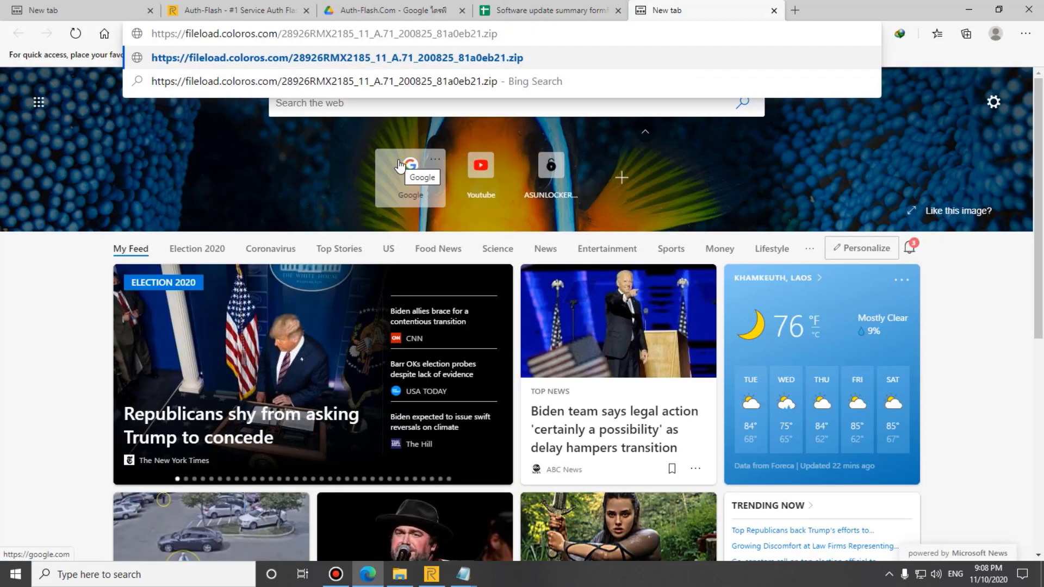
key("Return")
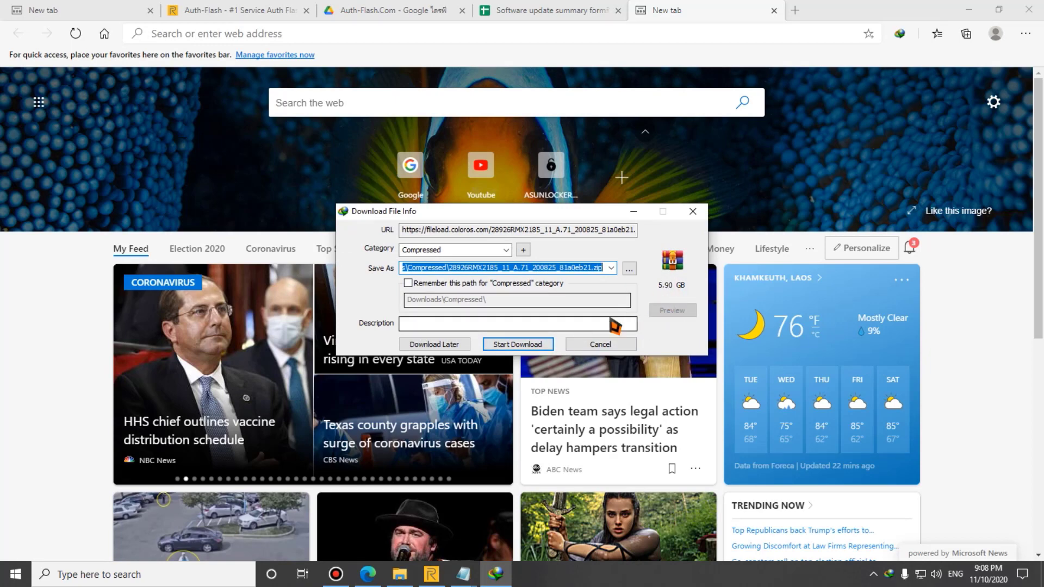
left_click(693, 211)
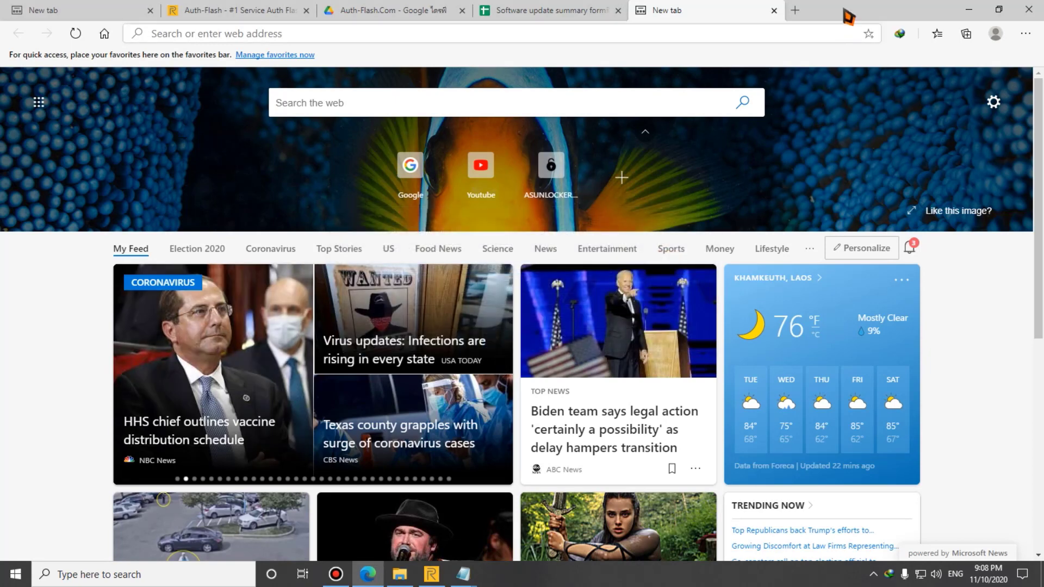
Step: Minimise the browser, move the Auth-Flash window aside and place the 28926RMX2185 firmware archive in a free desktop spot
left_click(968, 10)
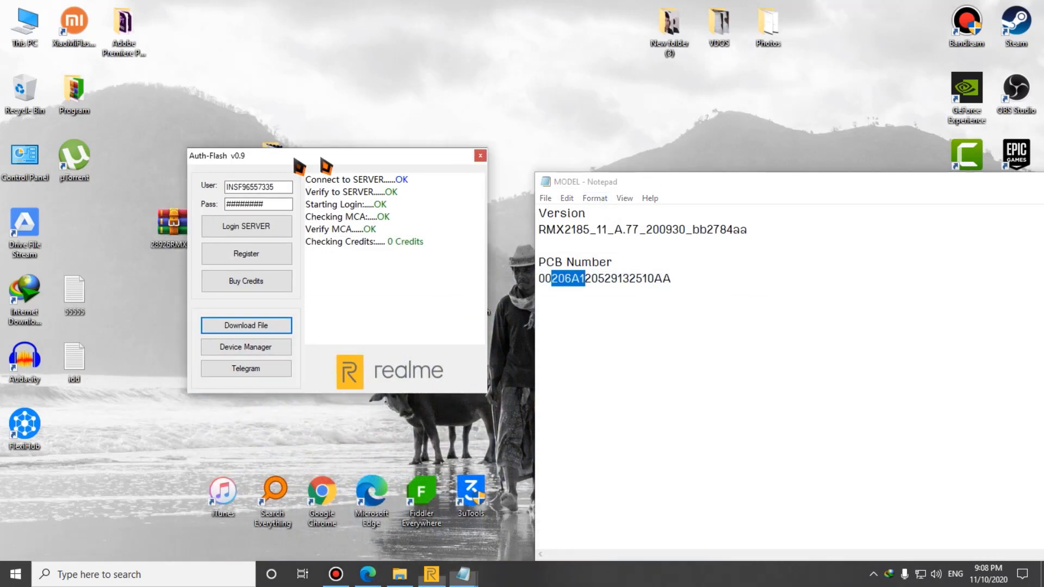
left_click_drag(283, 159, 721, 92)
left_click(272, 228)
left_click_drag(188, 225, 387, 175)
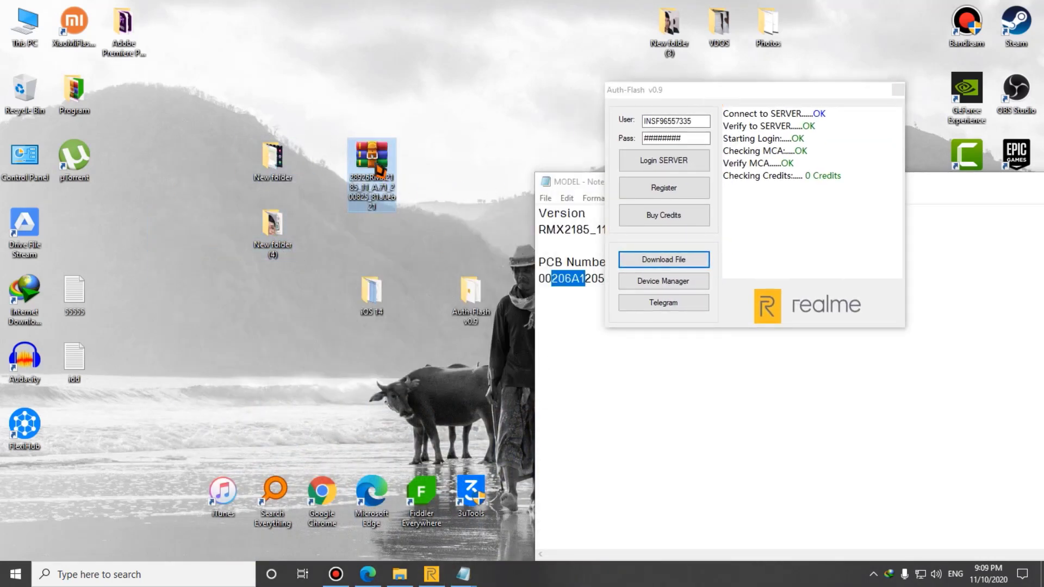
Step: Extract the 28926RMX2185_11_A.71_200825_81a0eb21.zip firmware archive onto the desktop
right_click(371, 159)
left_click(430, 235)
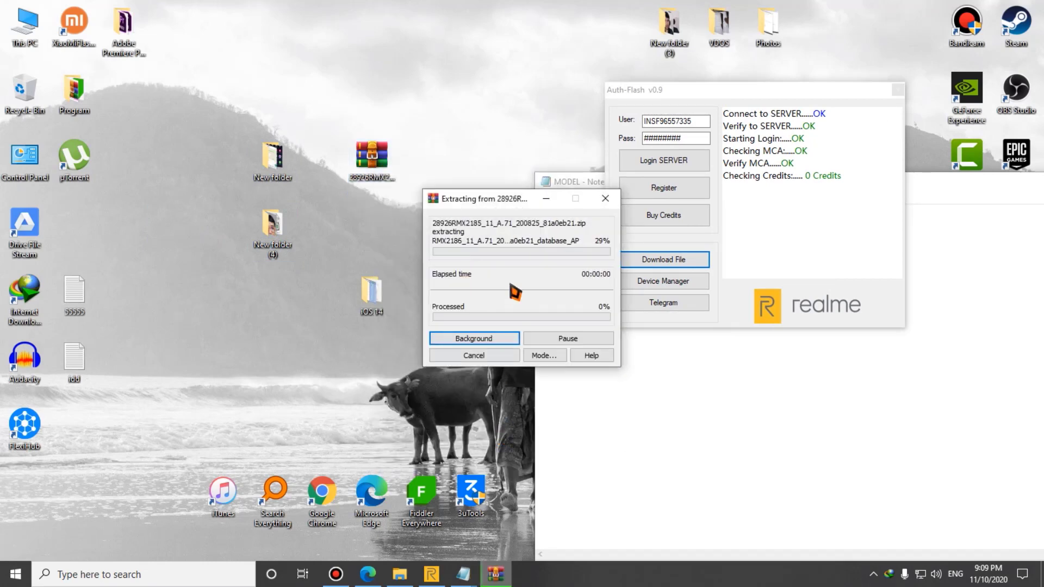
left_click_drag(472, 199, 228, 340)
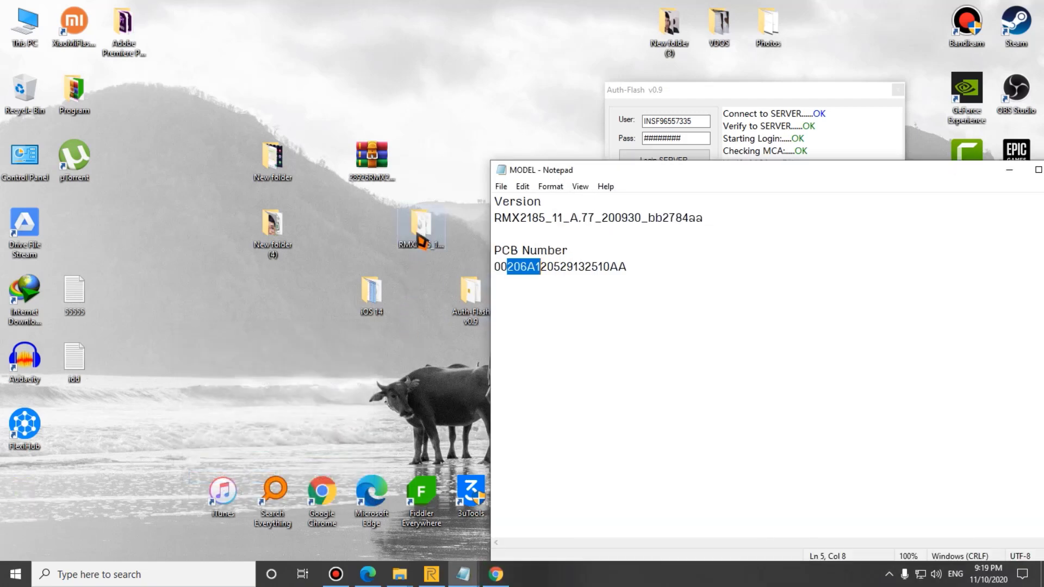
Step: Open the extracted RMX2185_11_A.71_200825_81a0eb21 folder and look over its firmware files
double_click(419, 236)
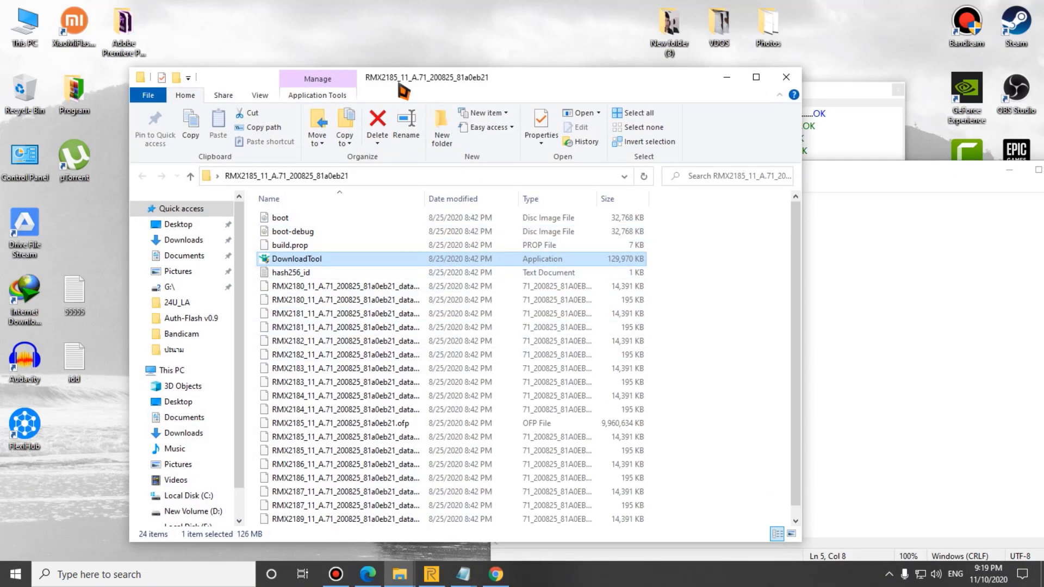
left_click_drag(397, 82, 421, 81)
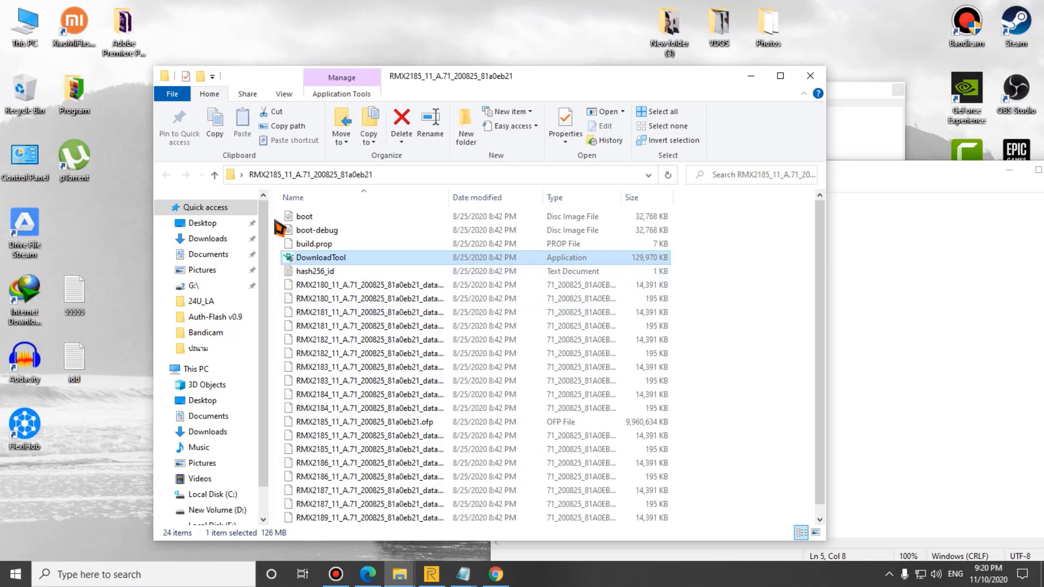
left_click(288, 217)
left_click_drag(280, 215, 522, 562)
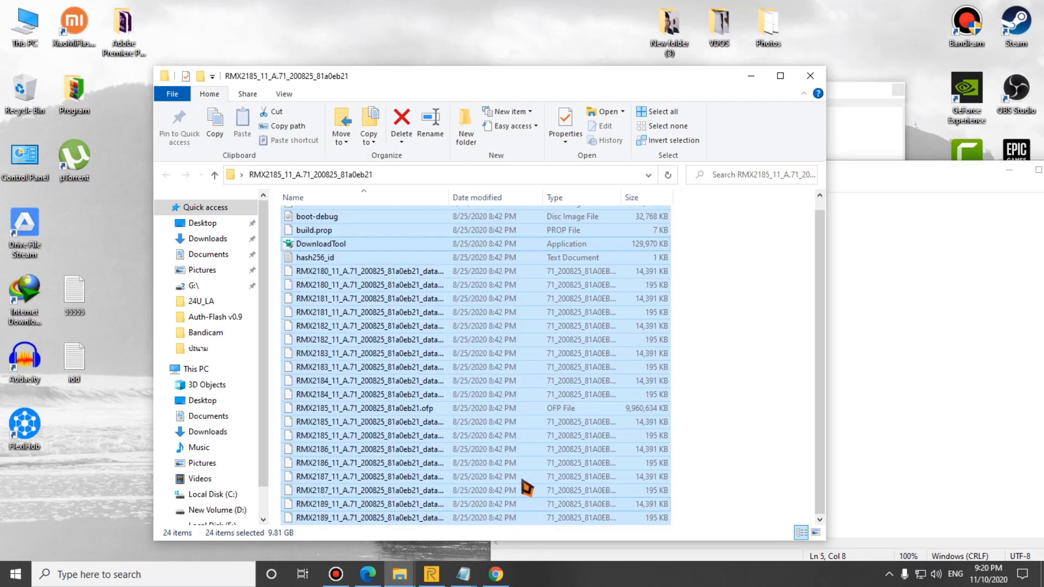
left_click(365, 288)
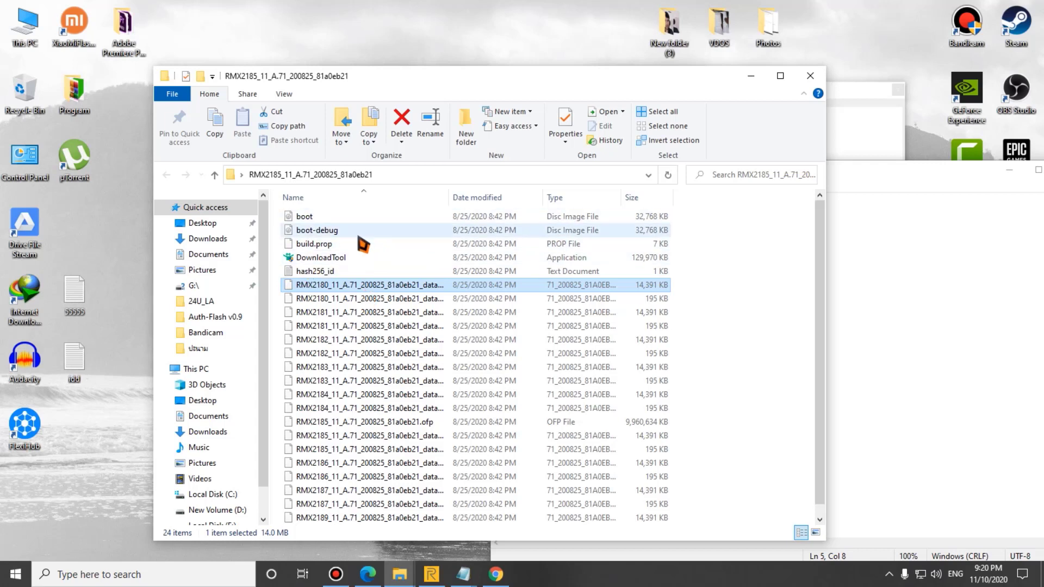
Step: Launch DownloadTool from the firmware folder, minimise the folder window and locate the running tool
left_click(348, 258)
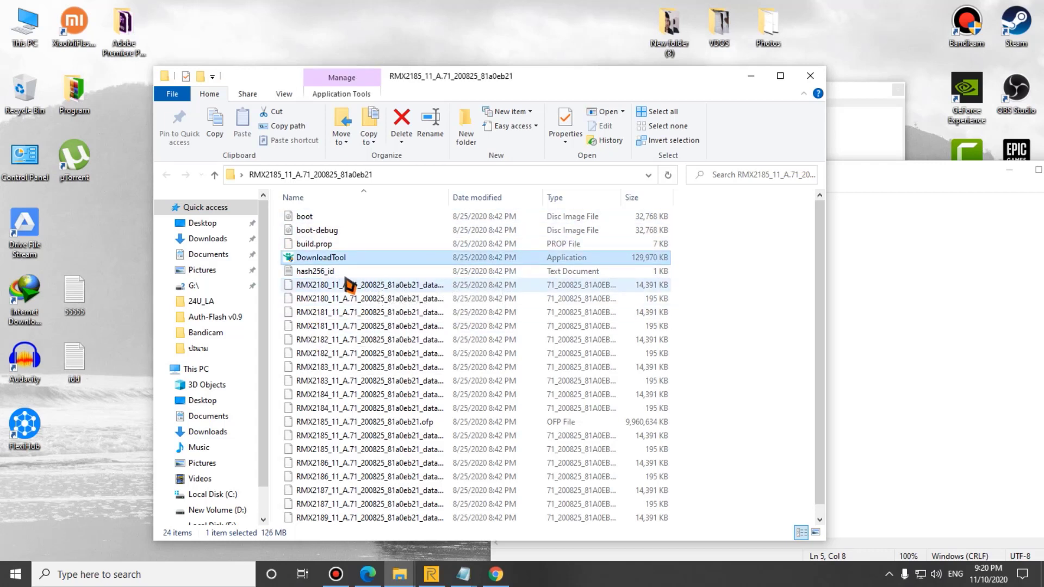
double_click(332, 259)
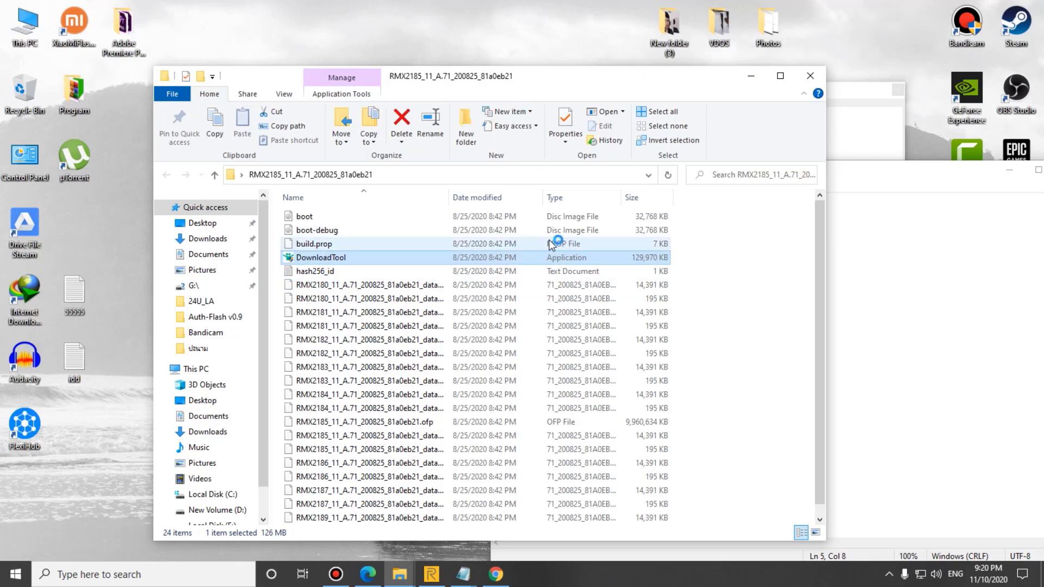
left_click(751, 76)
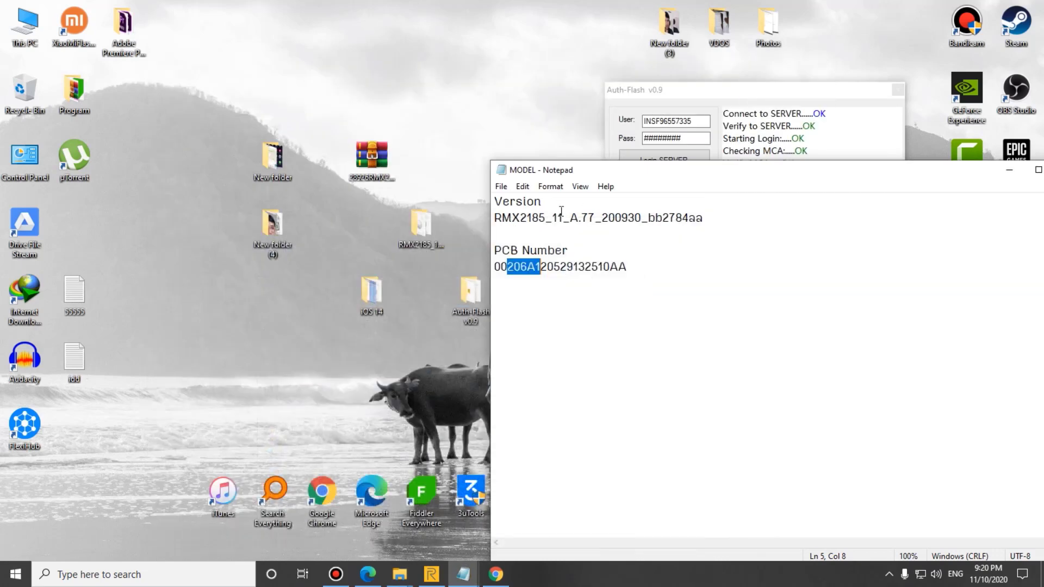
right_click(466, 74)
left_click(499, 111)
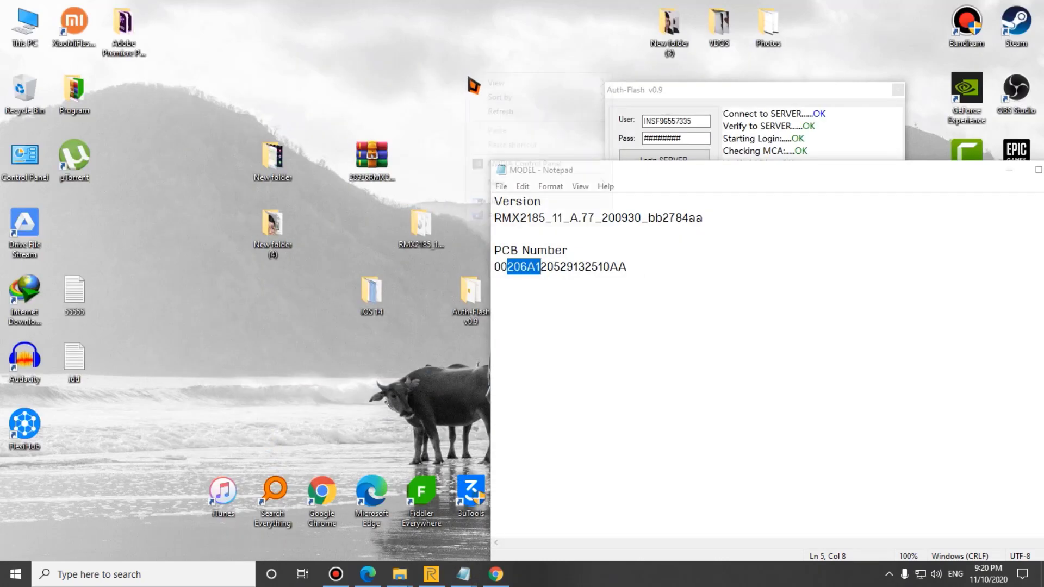
right_click(467, 74)
left_click(500, 112)
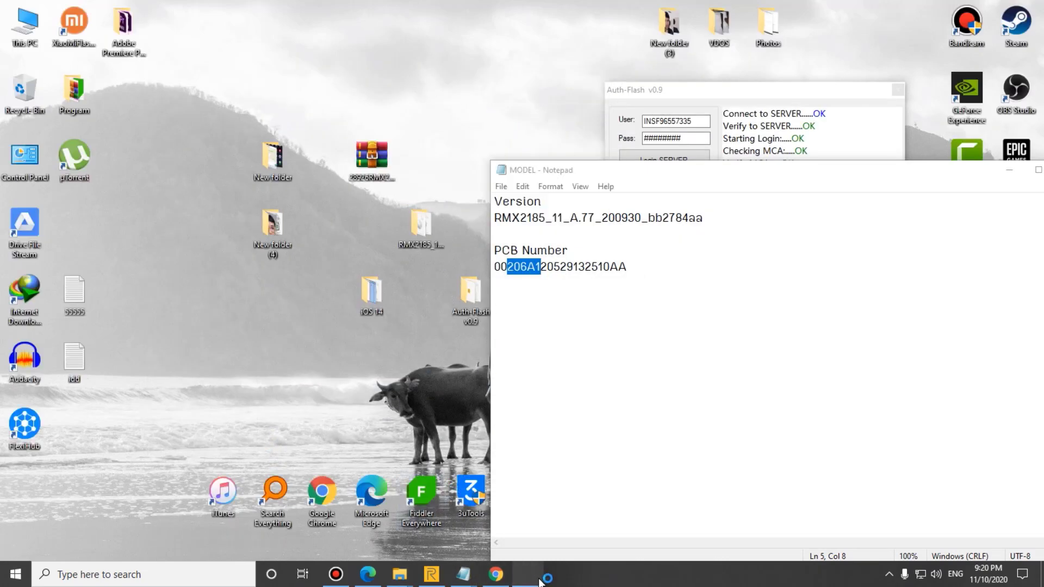
mouse_move(560, 582)
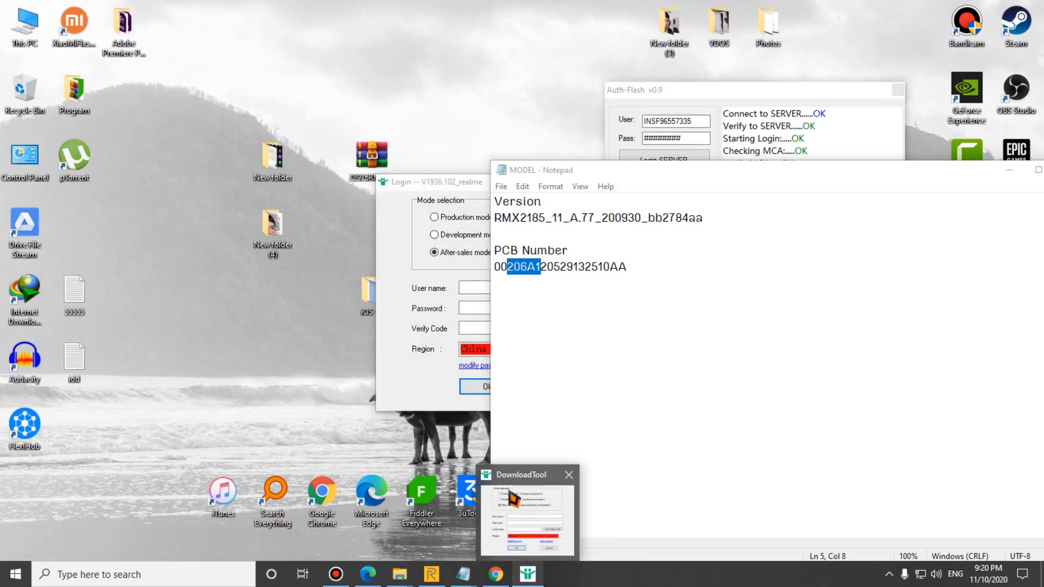
Step: Move the DownloadTool login window clear of the MODEL note and set its region to Non-Europe
left_click_drag(452, 187, 378, 108)
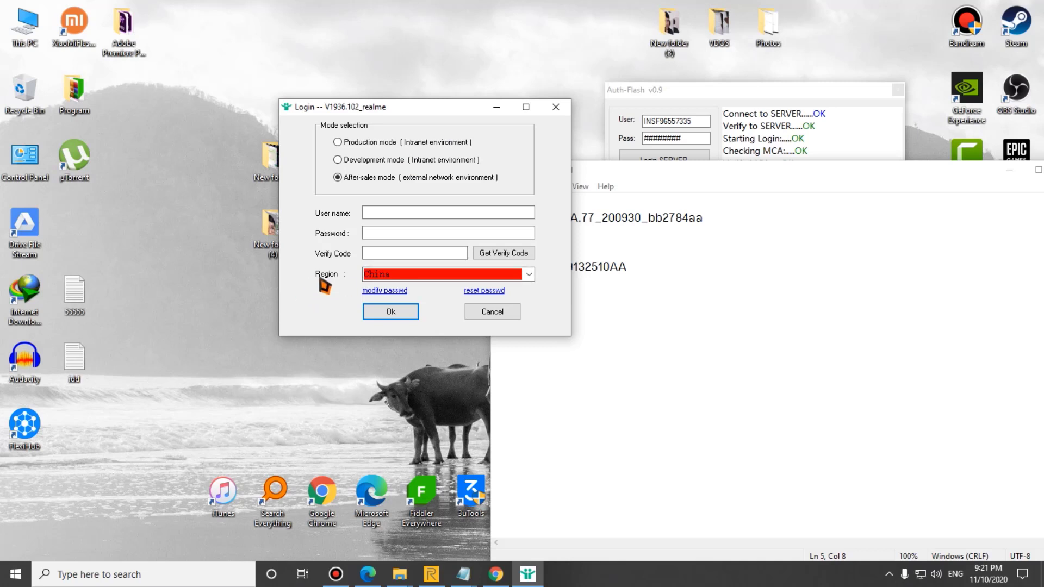
left_click(531, 275)
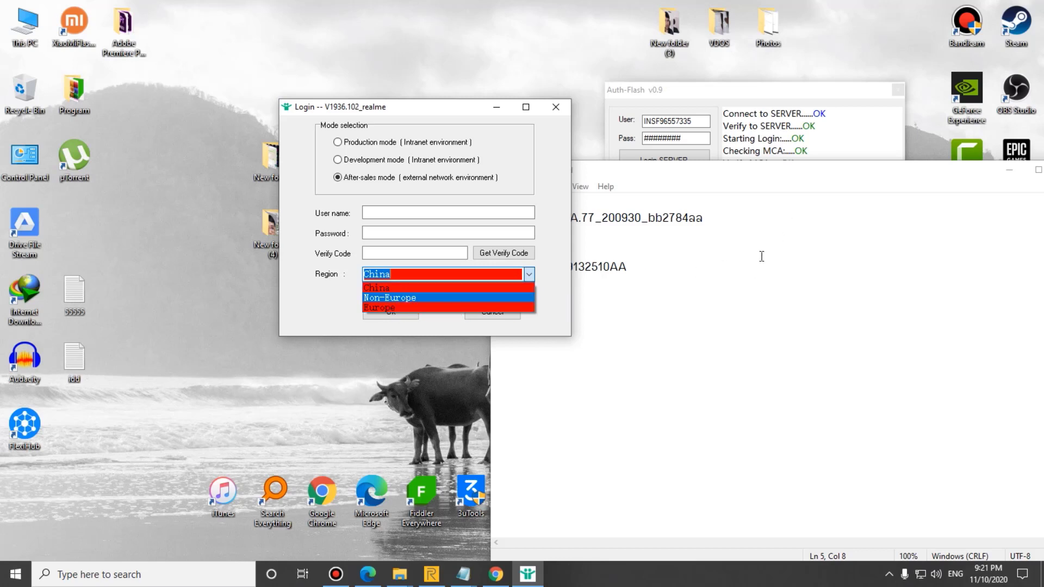
left_click(382, 299)
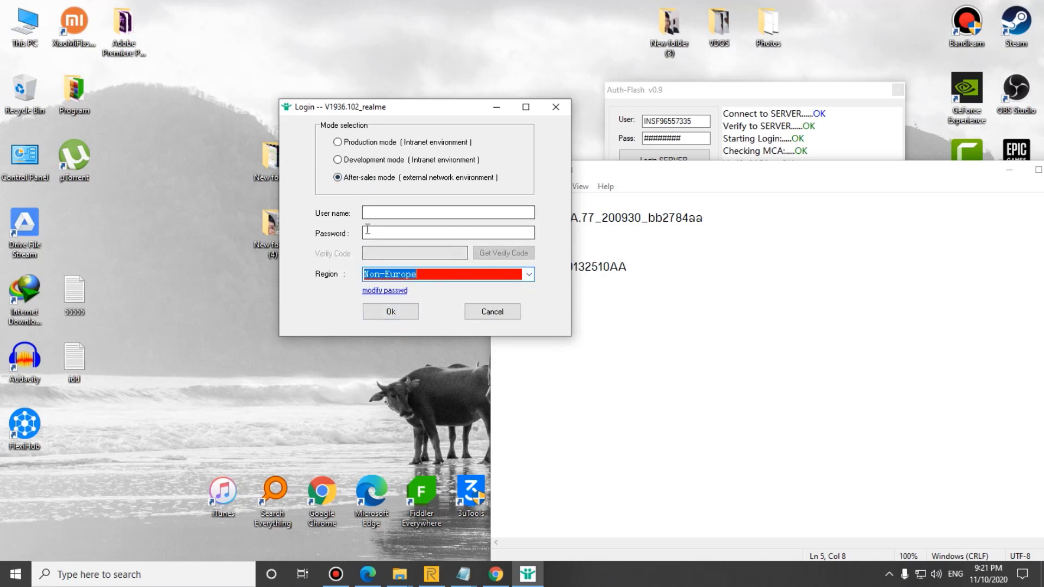
Step: Move the DownloadTool login window clear of the MODEL note and copy the Auth-Flash user name into its User name field
left_click(382, 213)
left_click_drag(430, 114, 314, 159)
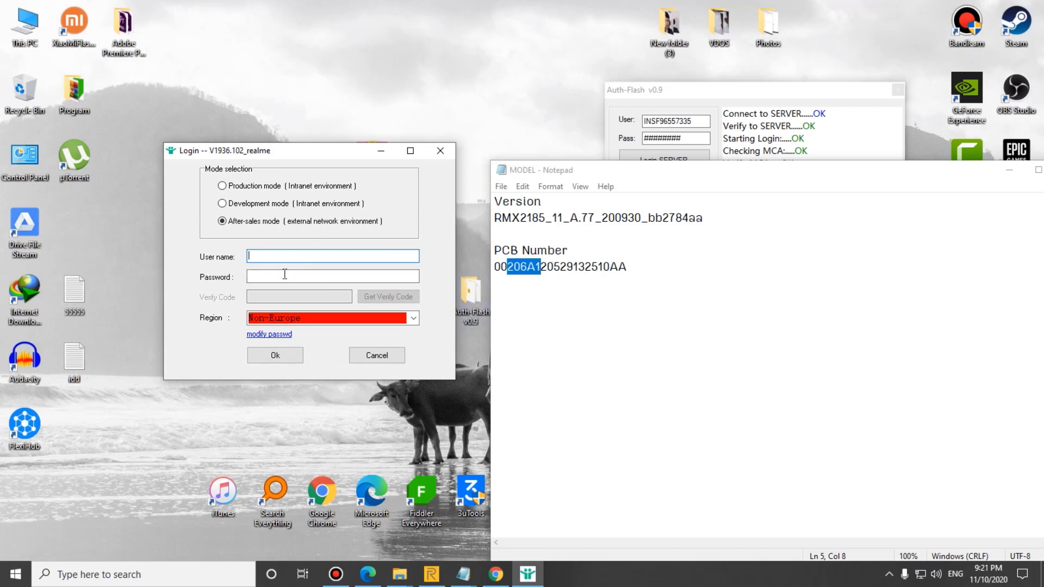
left_click(680, 116)
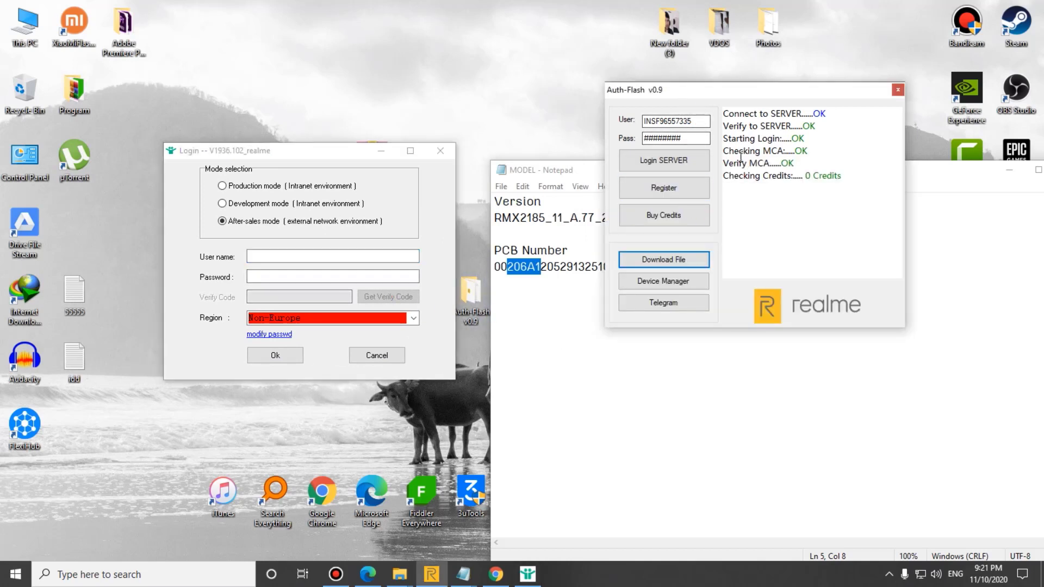
double_click(660, 121)
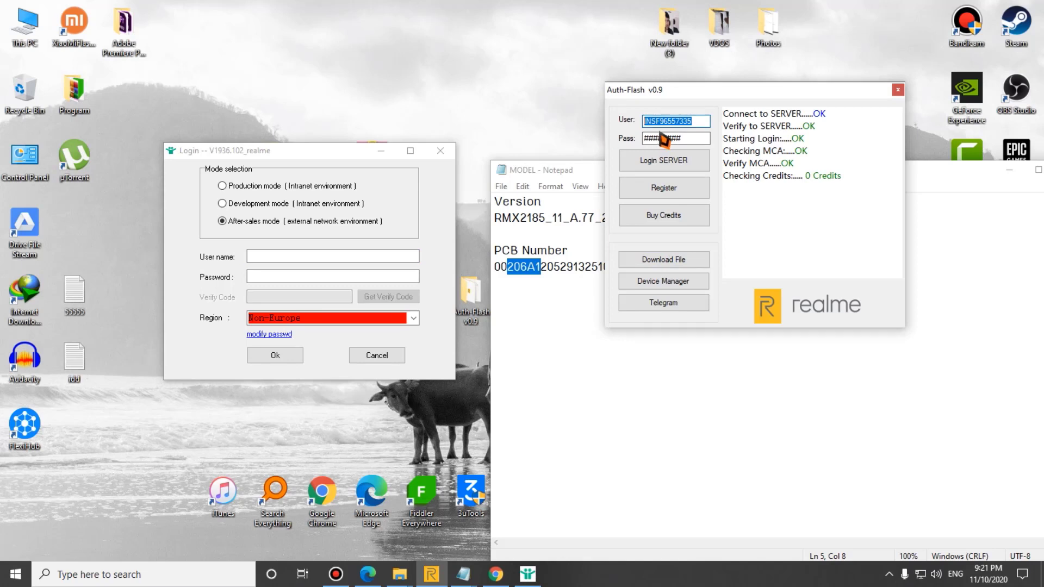
right_click(663, 137)
left_click(702, 163)
left_click(263, 258)
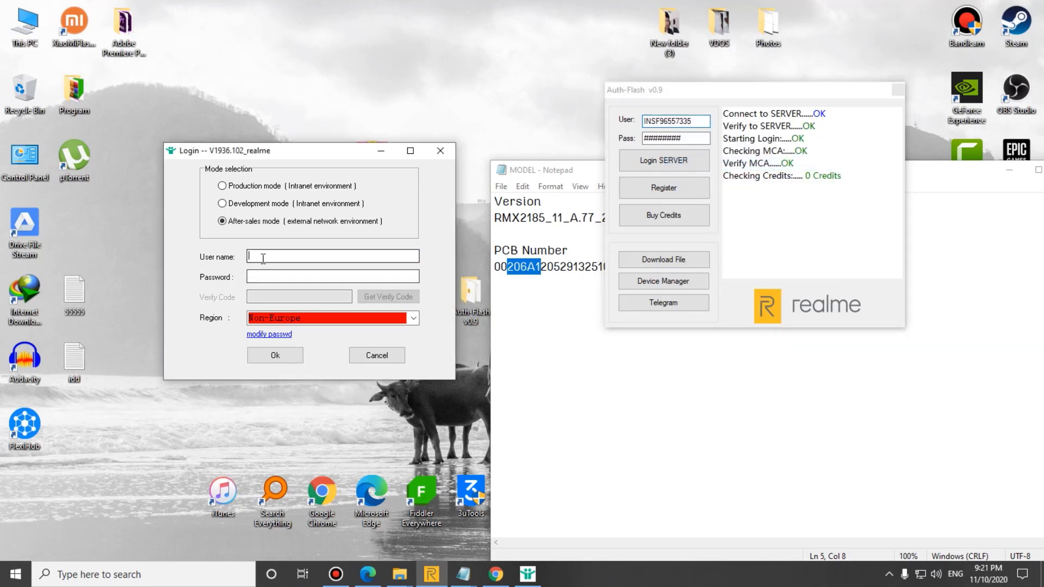
right_click(263, 258)
left_click(294, 314)
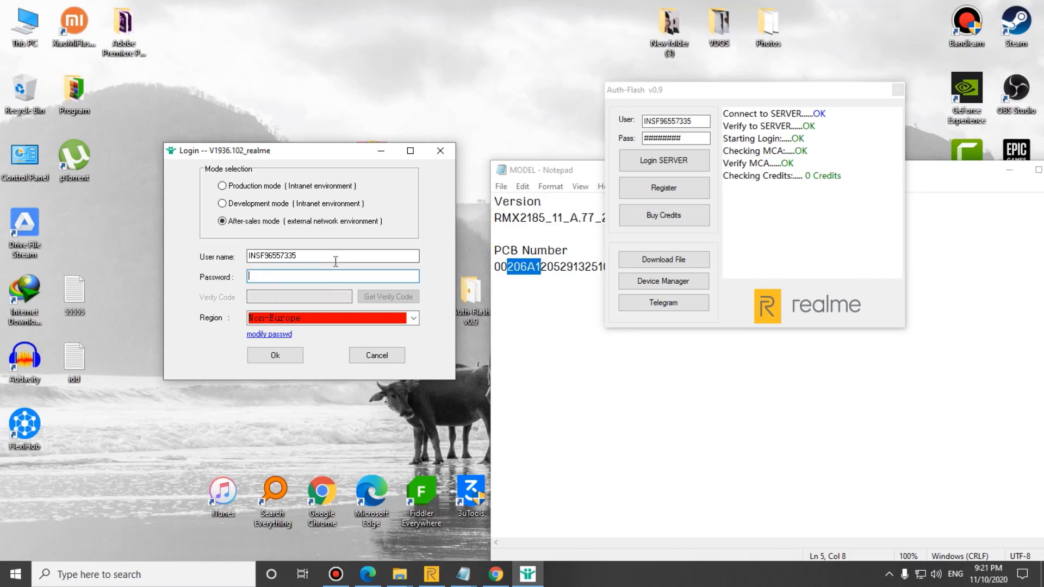
Step: Reposition the Auth-Flash window and examine the Checking Credits line in its server log
left_click(769, 207)
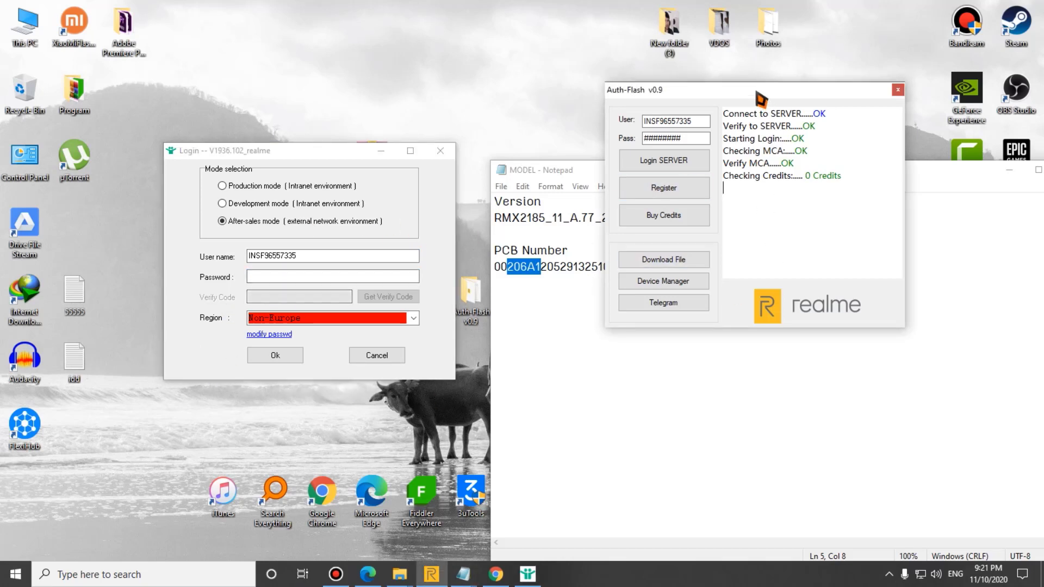
left_click_drag(758, 95, 727, 82)
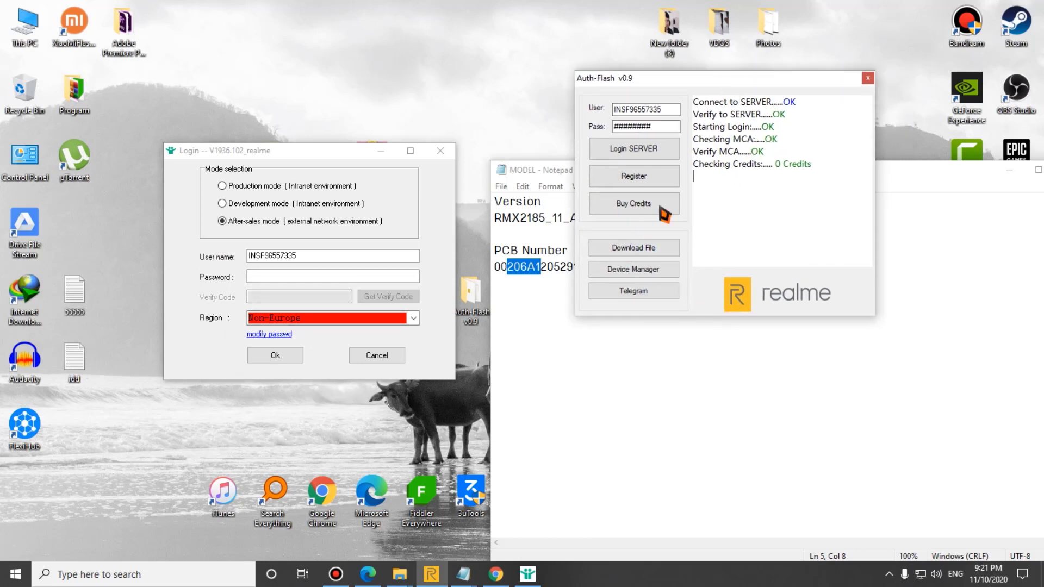
left_click_drag(776, 169, 805, 170)
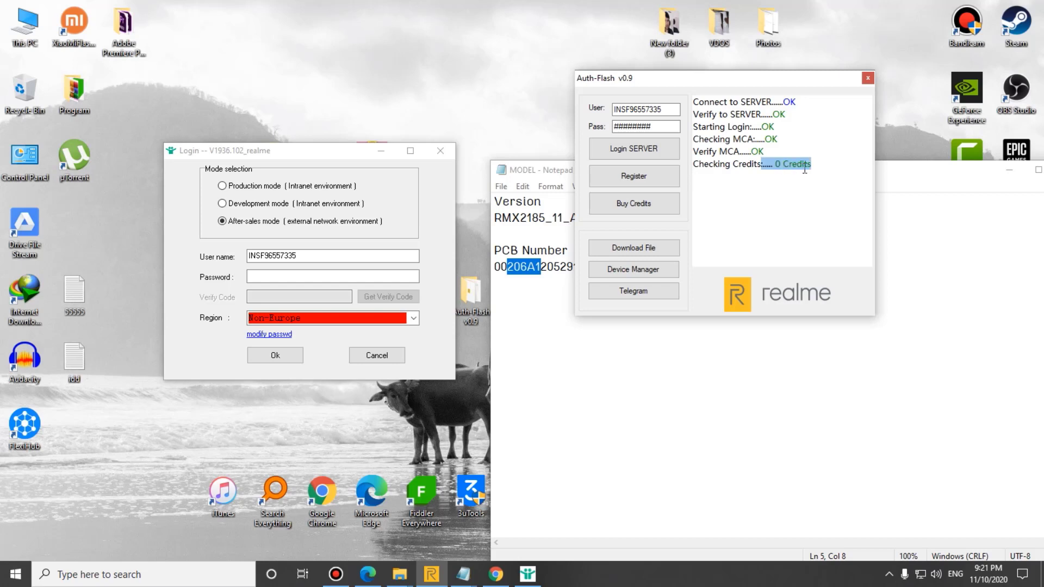
left_click(804, 190)
left_click_drag(774, 163, 804, 198)
left_click(820, 169)
left_click(772, 202)
left_click_drag(786, 167, 831, 168)
left_click(817, 194)
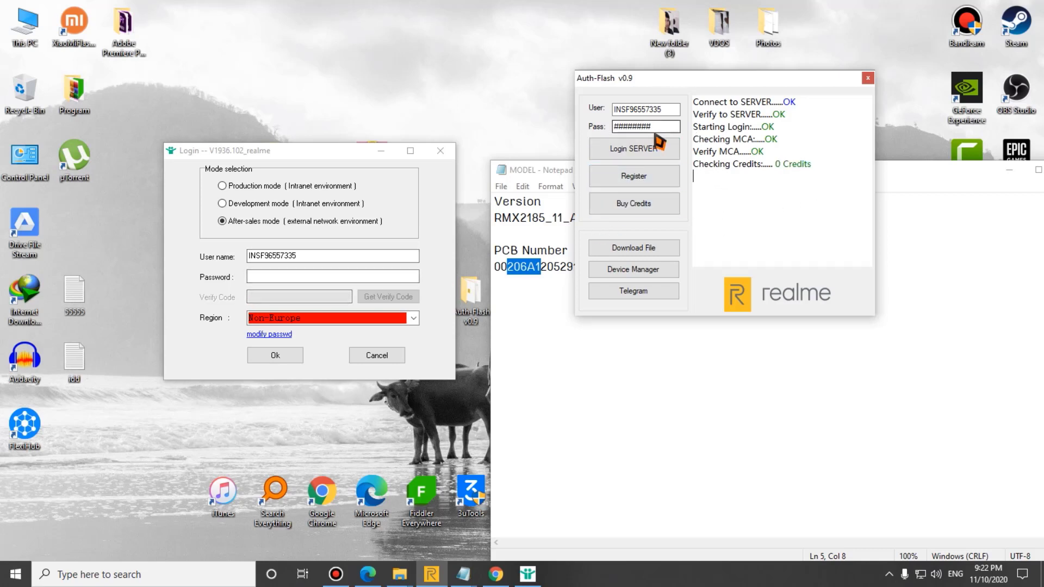
Step: Copy the Auth-Flash account password into the DownloadTool login, try to log in and dismiss the resulting message
double_click(631, 127)
right_click(307, 278)
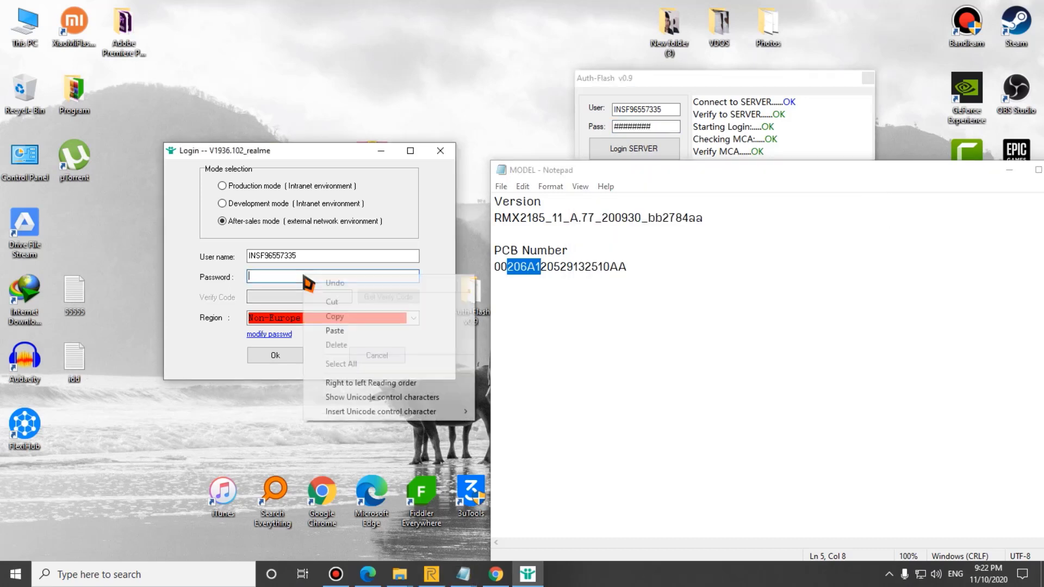
left_click(335, 331)
left_click(275, 355)
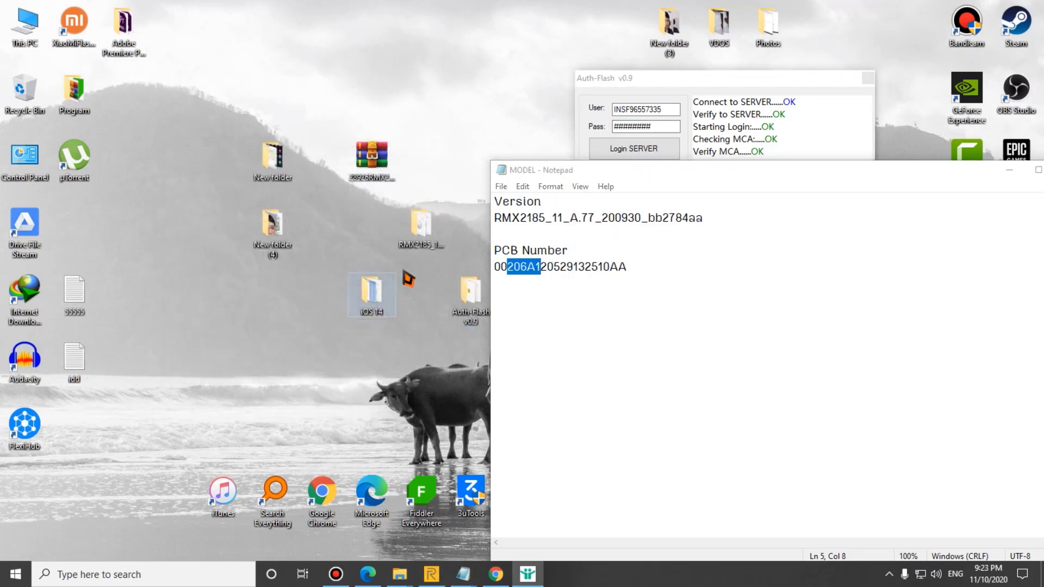
left_click(430, 575)
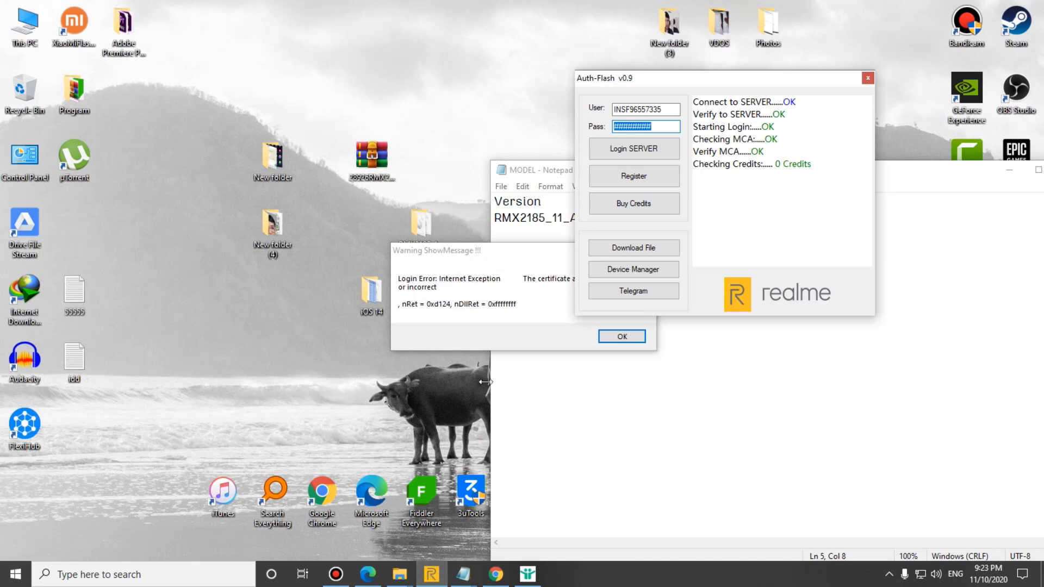
left_click(496, 316)
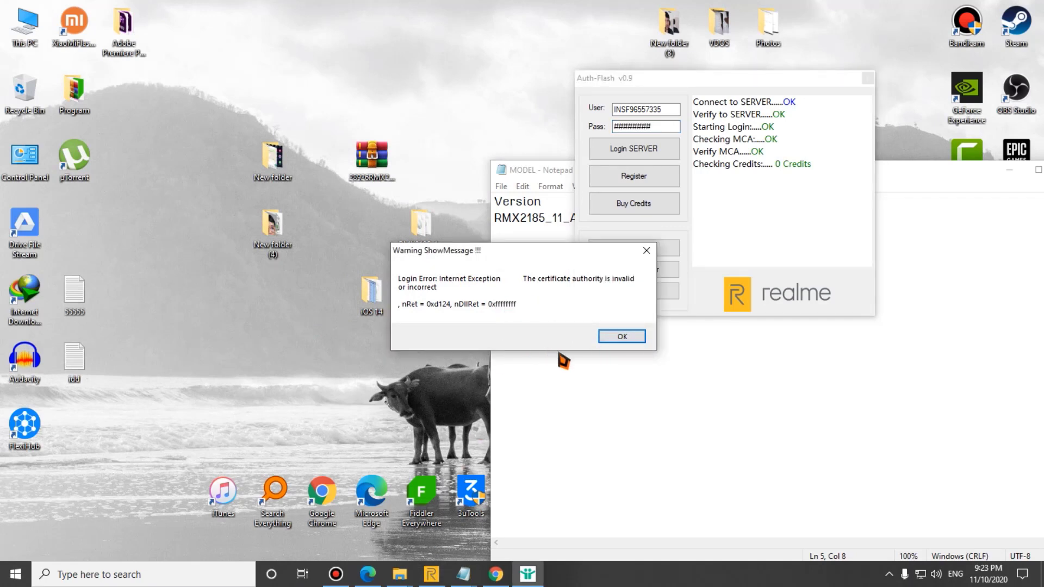
left_click(623, 337)
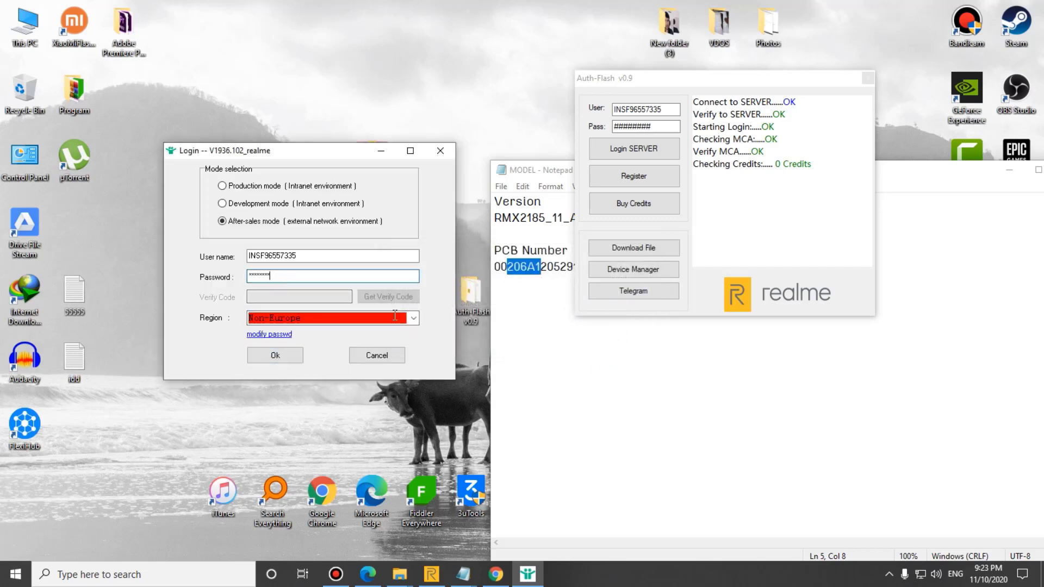
left_click_drag(296, 152, 339, 123)
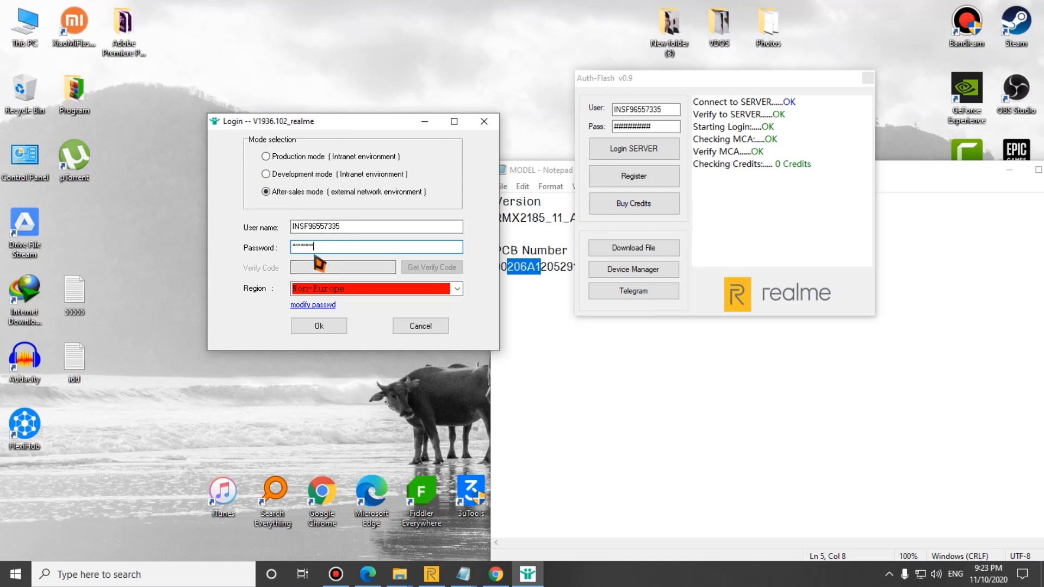
left_click_drag(329, 124, 308, 142)
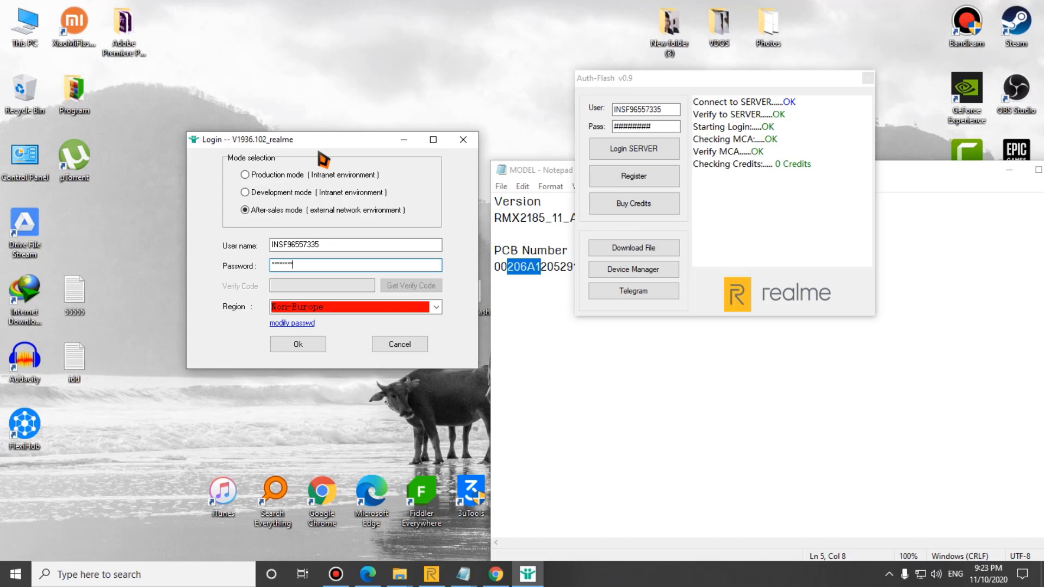
left_click_drag(322, 138, 418, 125)
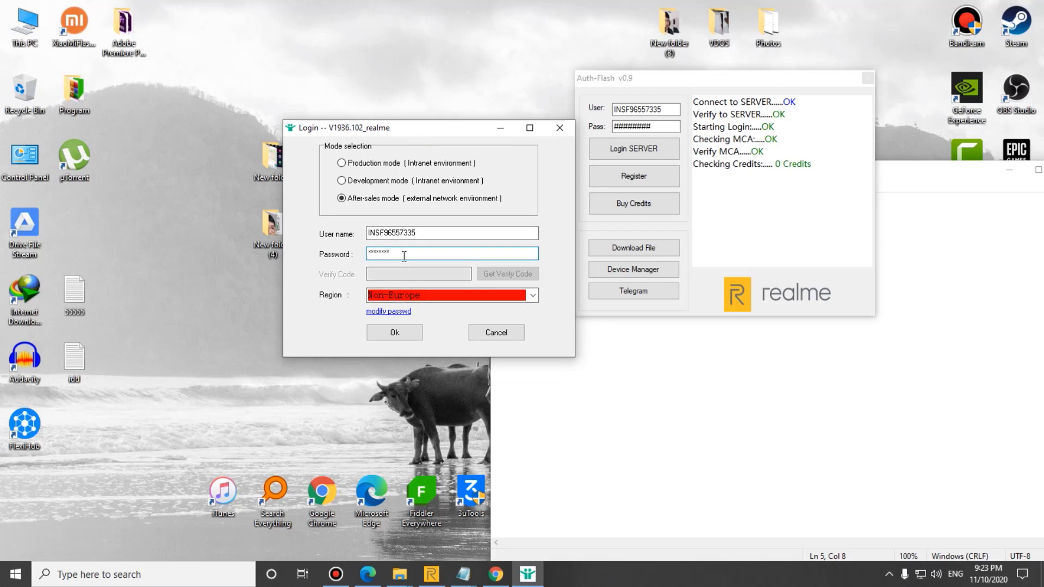
left_click_drag(404, 256, 354, 255)
left_click(407, 258)
Step: Open Device Manager and the shared download folder from Auth-Flash, and select the Driver & Tool folder
left_click(190, 472)
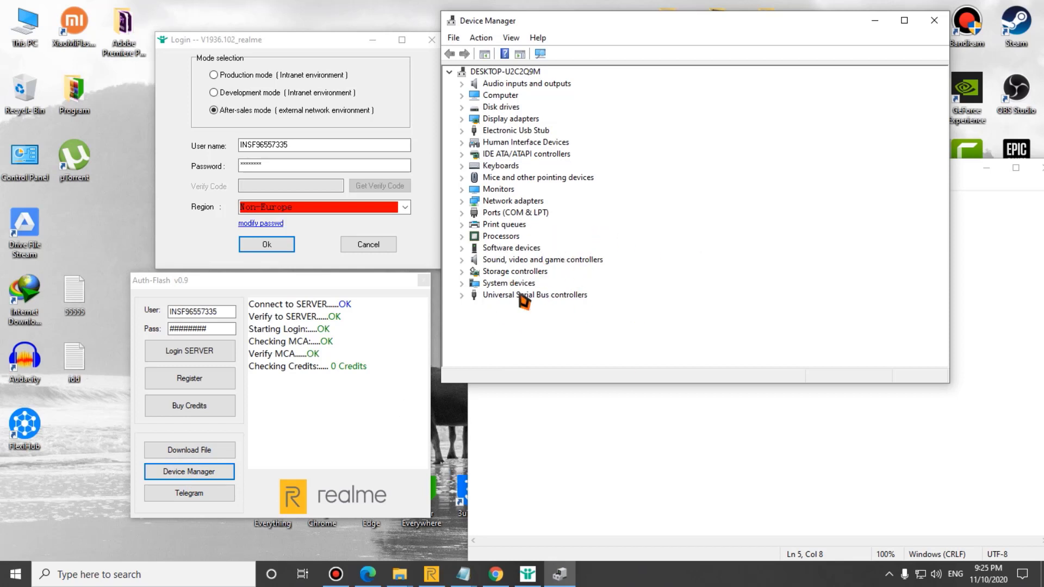
left_click(207, 450)
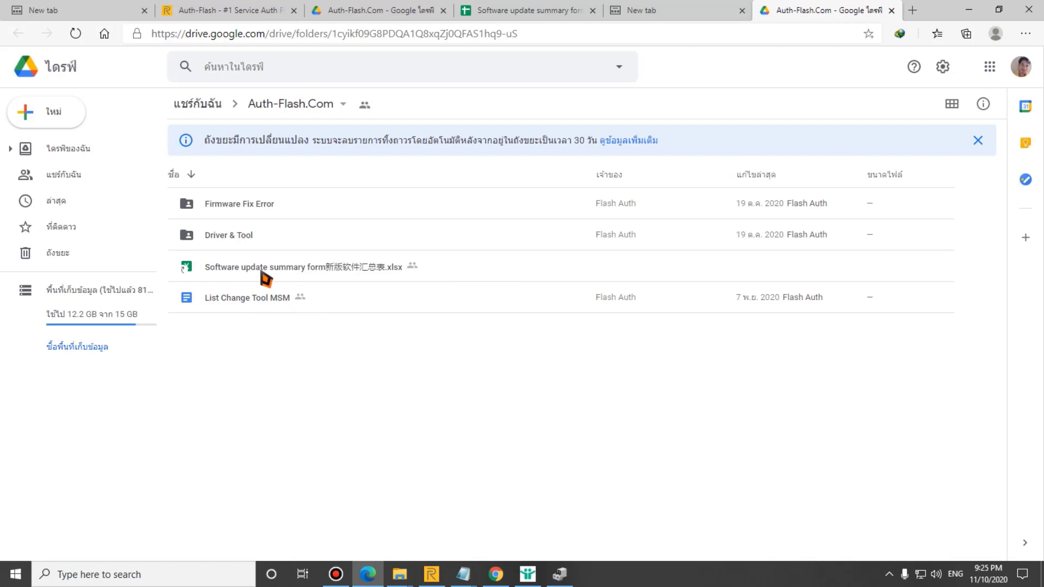
left_click(287, 244)
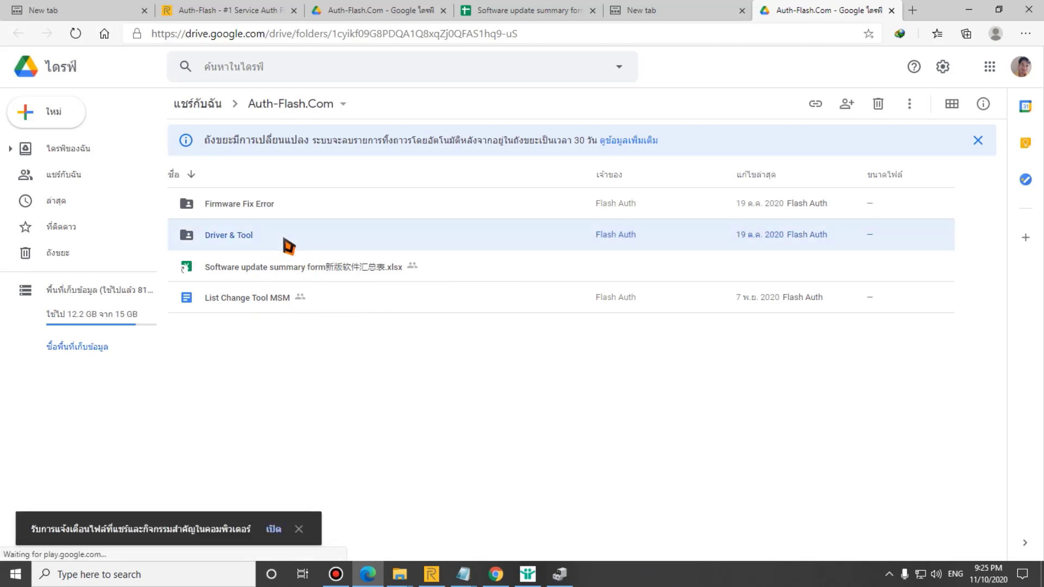
left_click(321, 205)
left_click(274, 243)
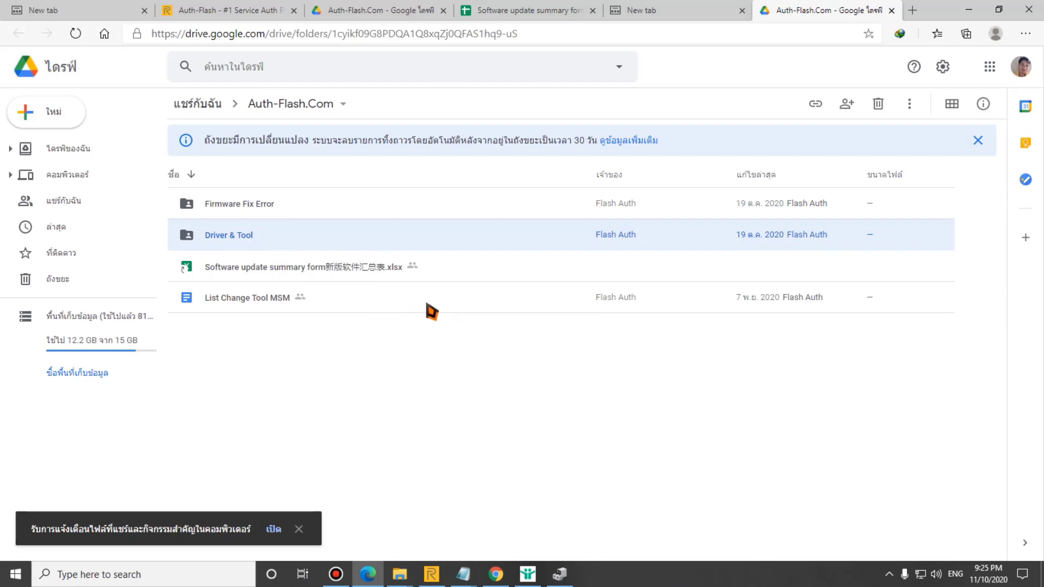
Step: Look over the software update summary sheet and other open browser pages, minimise the browser and return to Auth-Flash
left_click(526, 16)
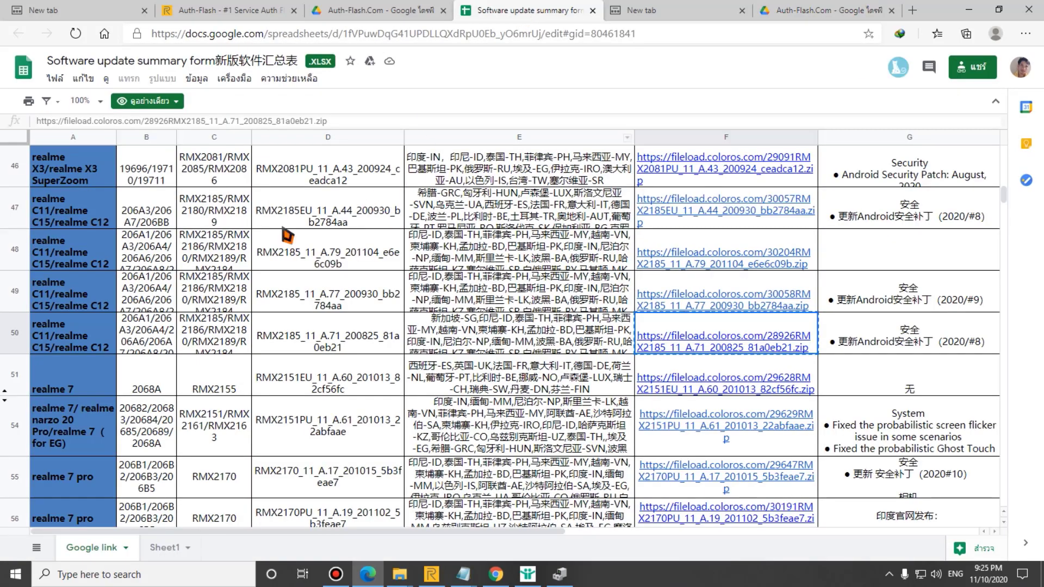
left_click(695, 16)
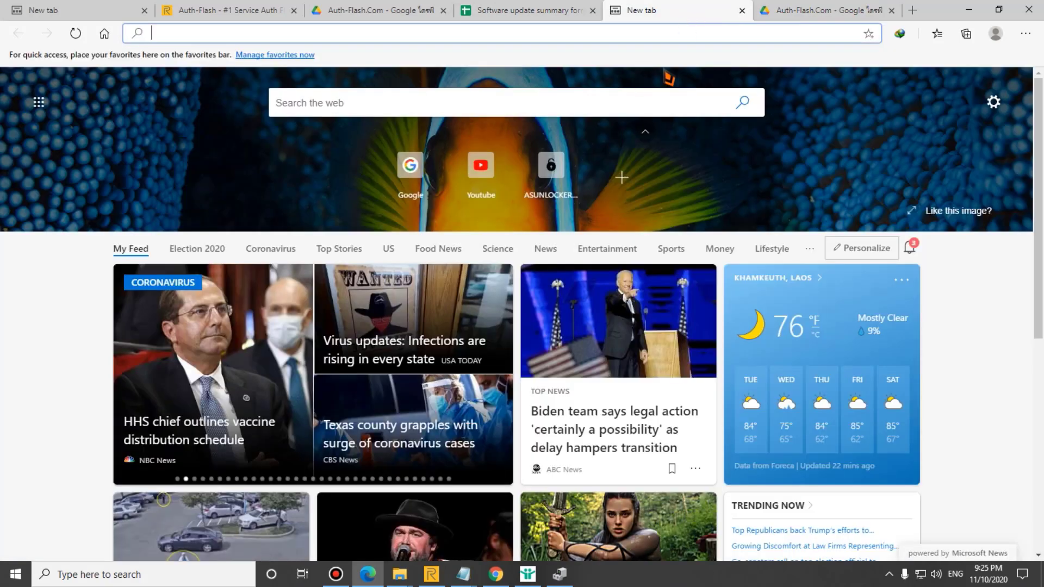
left_click(814, 16)
left_click(660, 14)
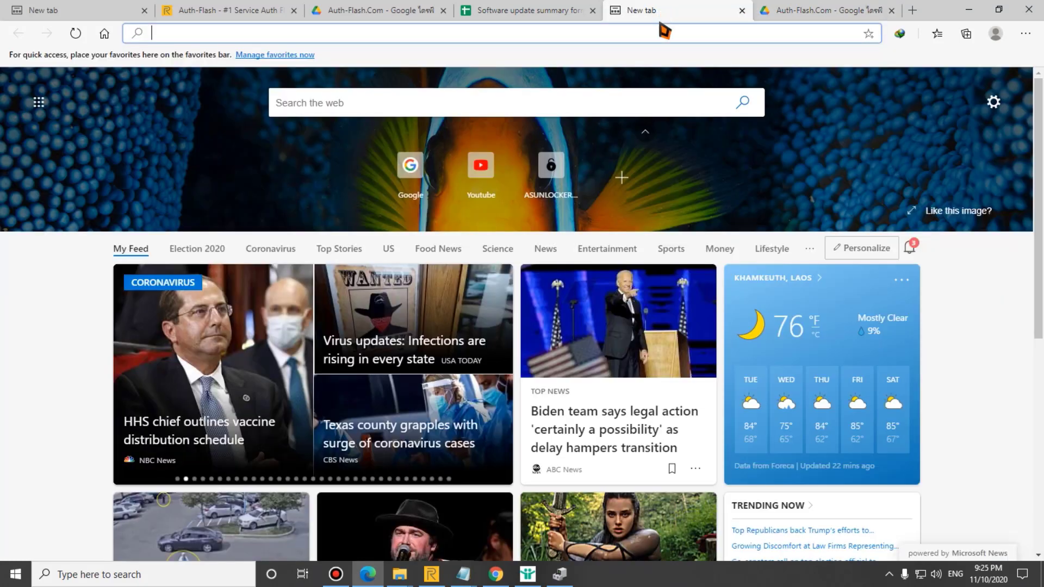
left_click(970, 9)
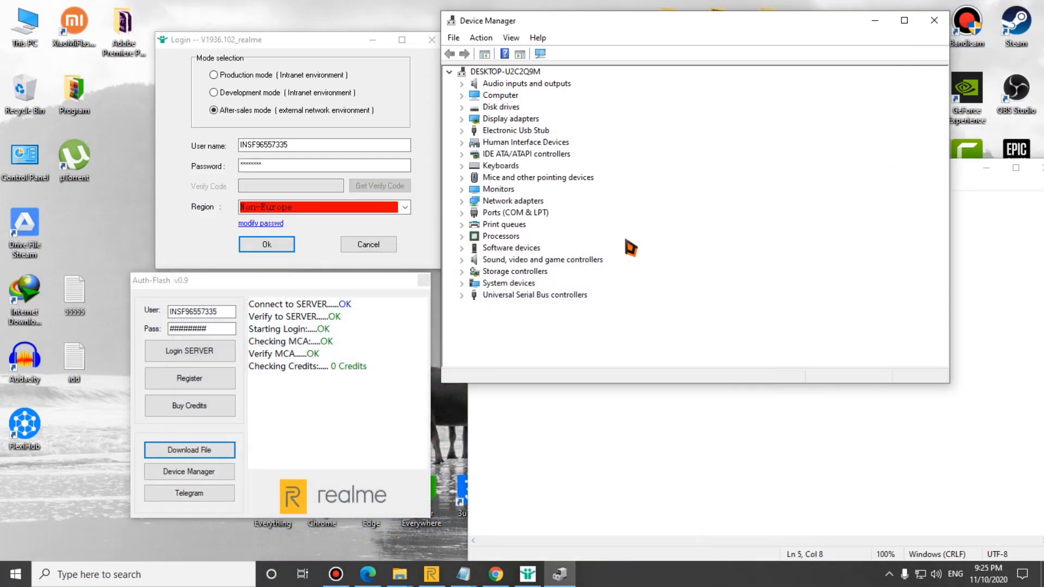
left_click(354, 424)
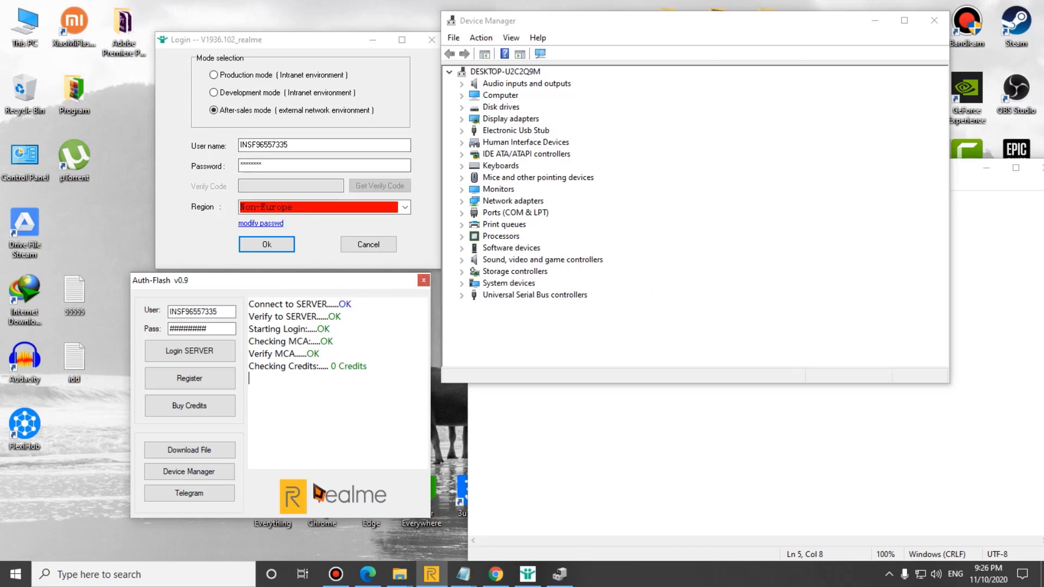
mouse_move(583, 575)
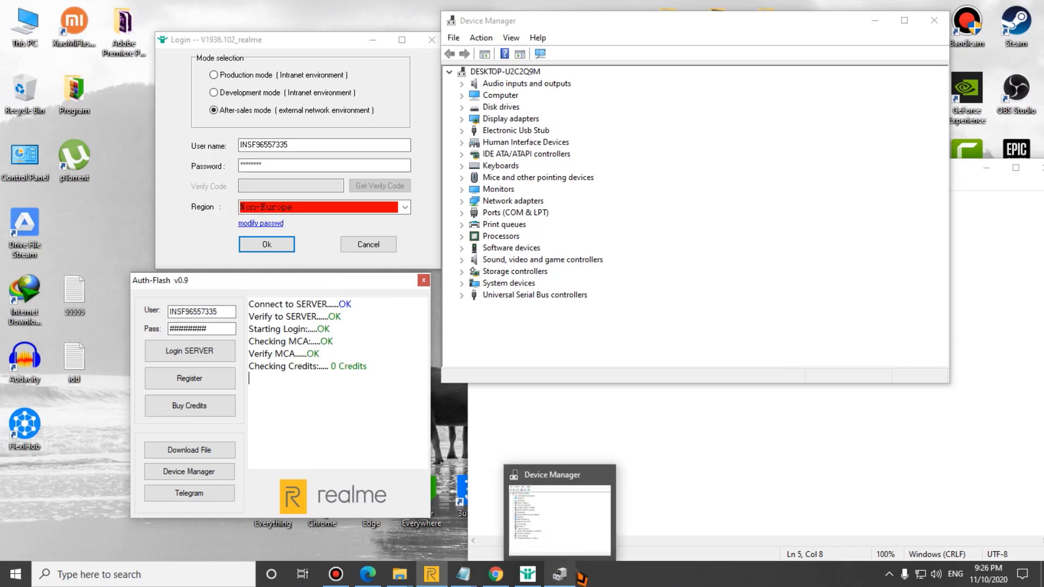